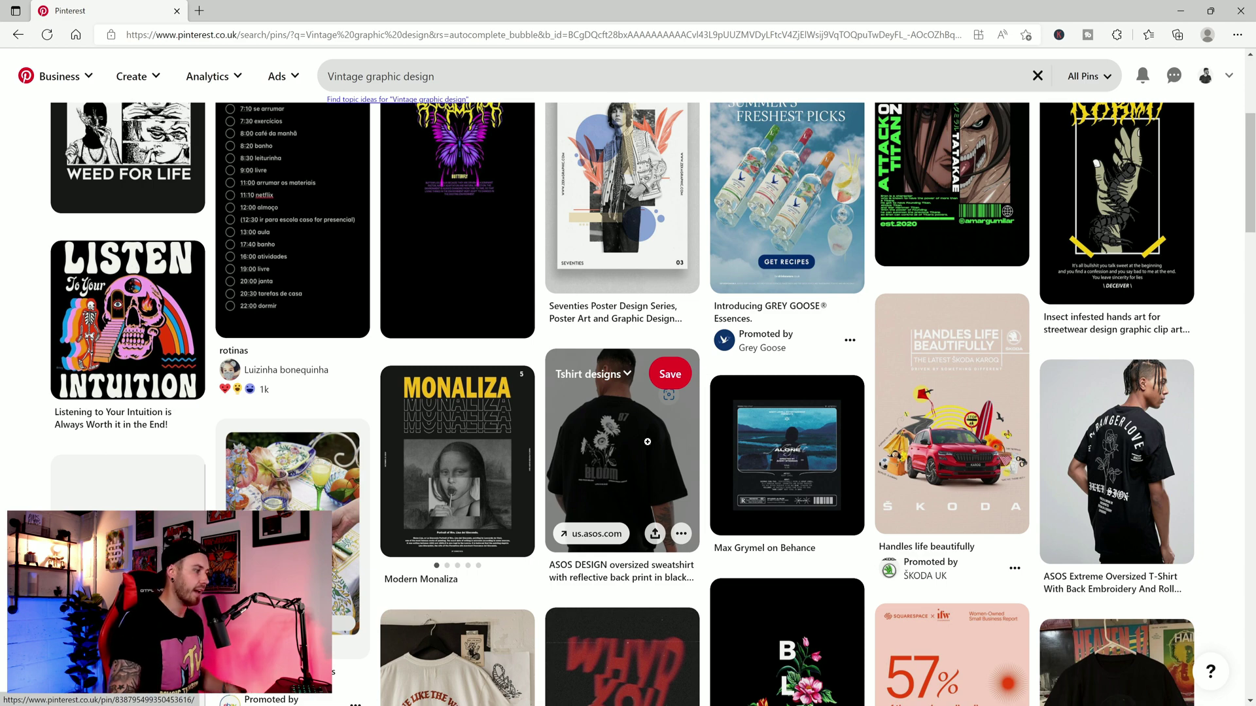
Scroll down through the Pinterest results.
scroll(652, 485, "down", 4)
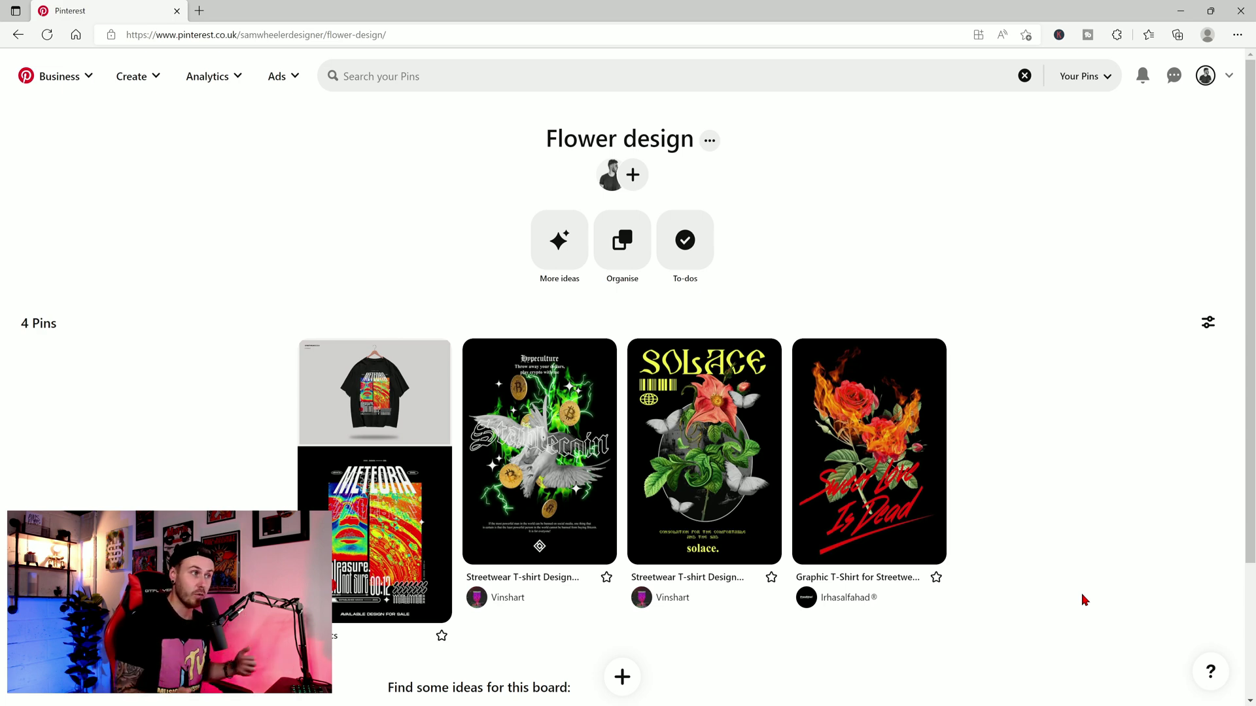
mouse_move(523, 461)
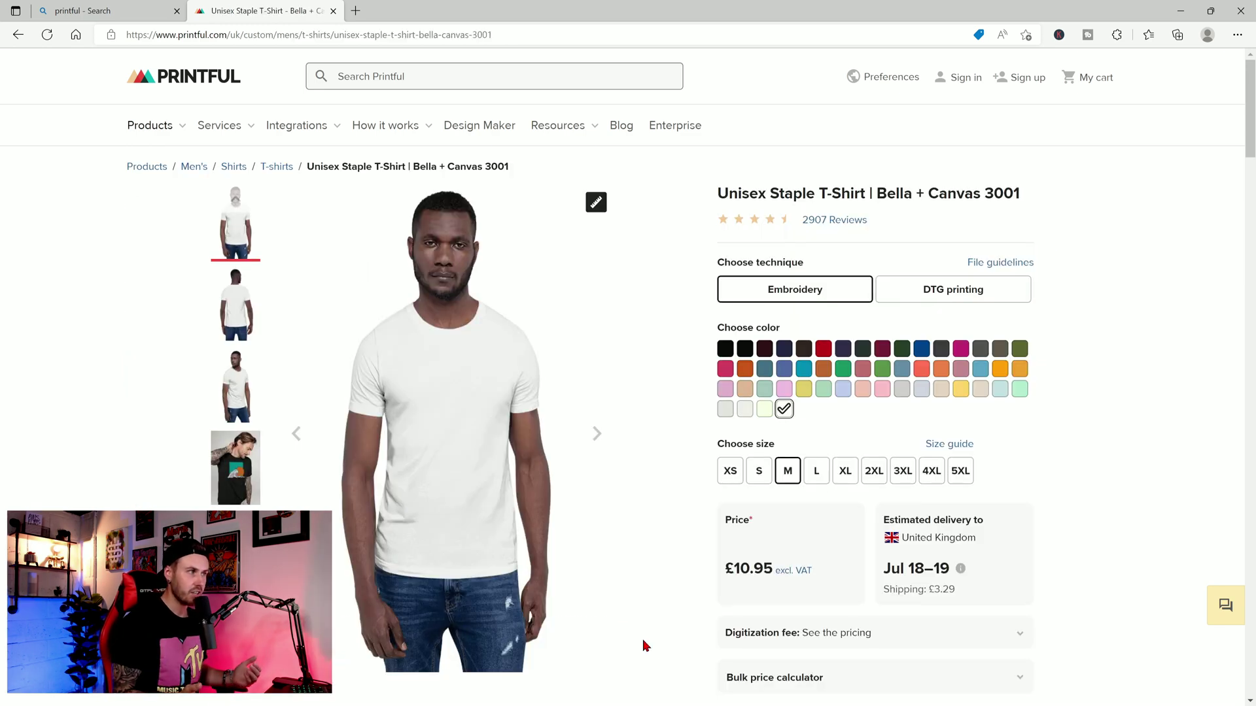
Scroll the Bella + Canvas 3001 product page to the 12″ × 16″ print file size.
scroll(619, 651, "down", 7)
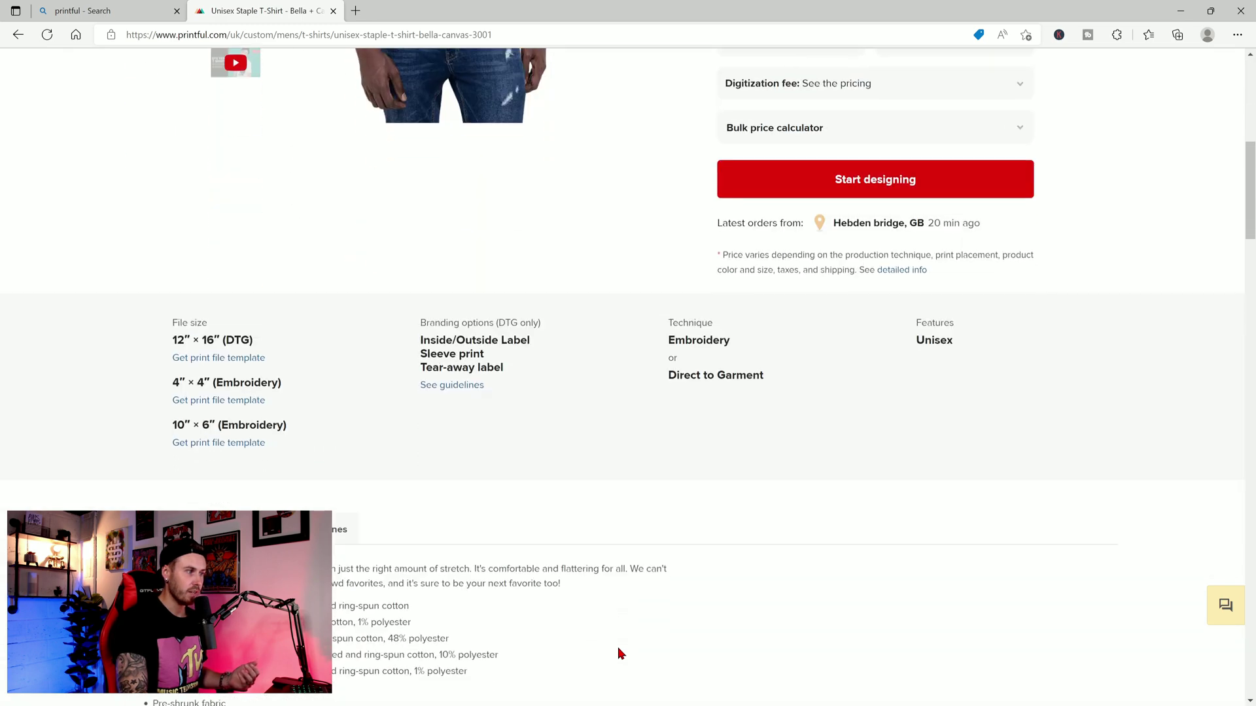
scroll(527, 617, "up", 4)
scroll(204, 317, "down", 3)
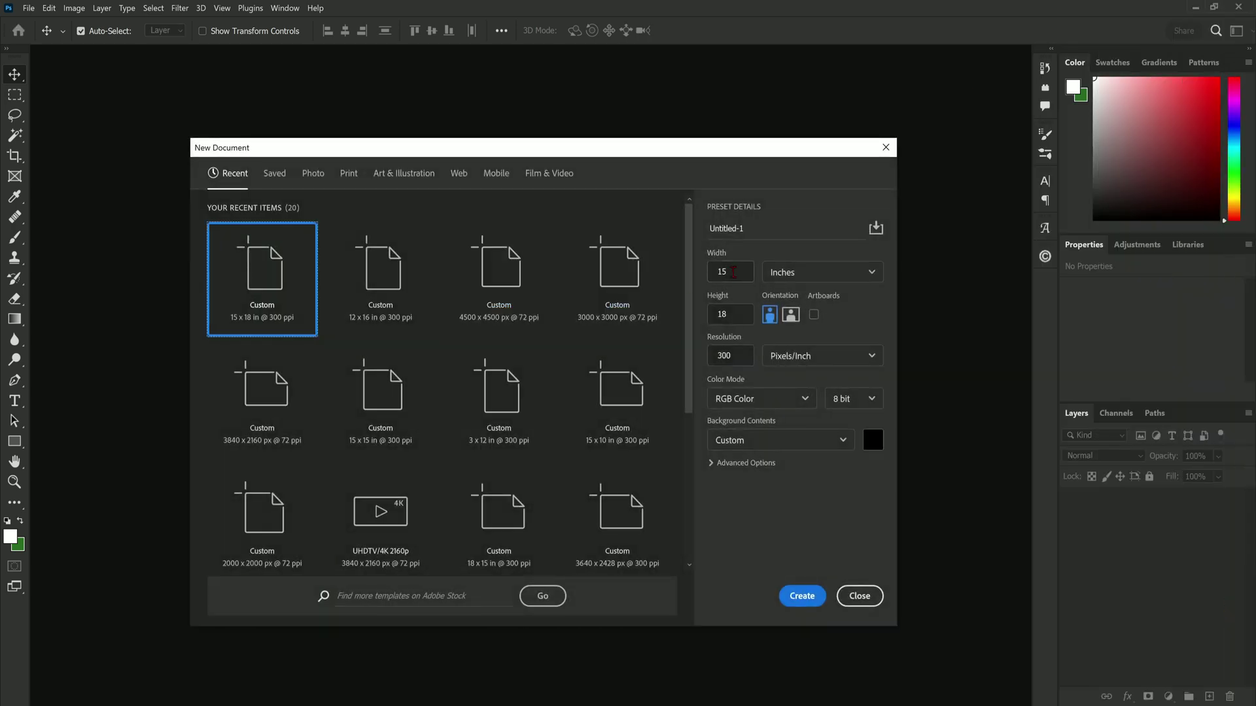
Set the new document's width to 12 in and height to 16 in, then create it.
left_click(705, 273)
type("12")
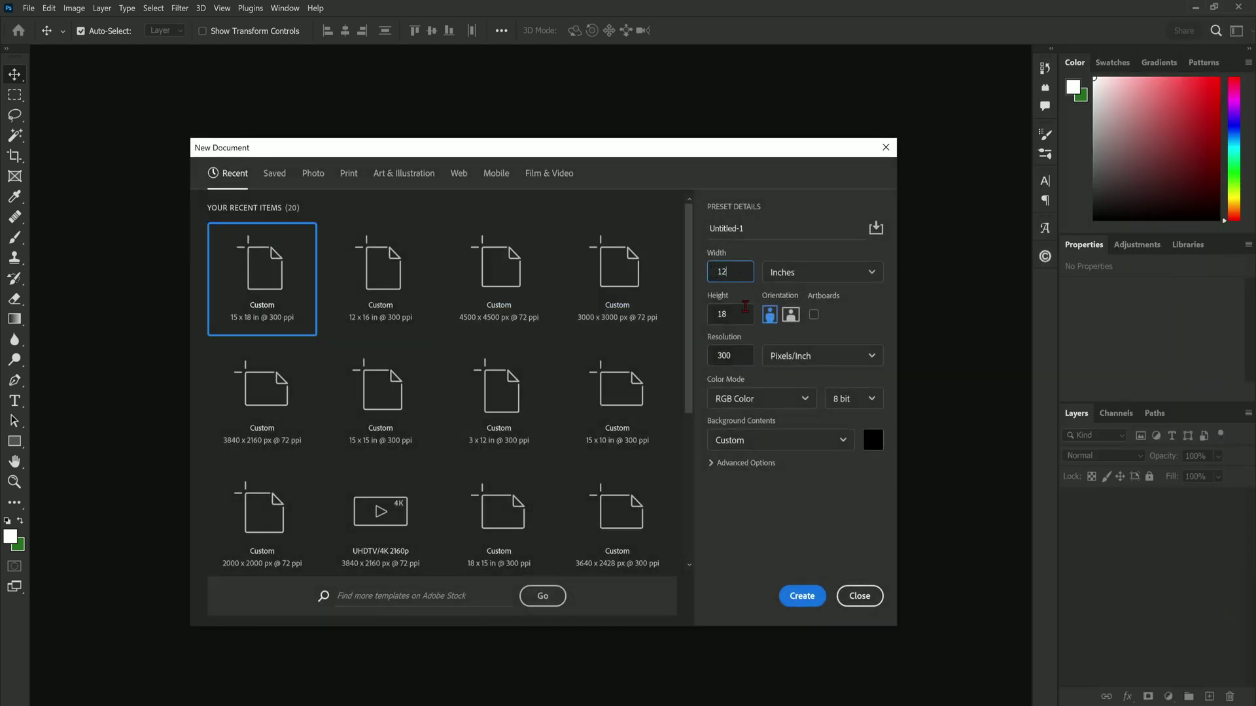
key("Tab")
type("16")
left_click(761, 338)
left_click(803, 600)
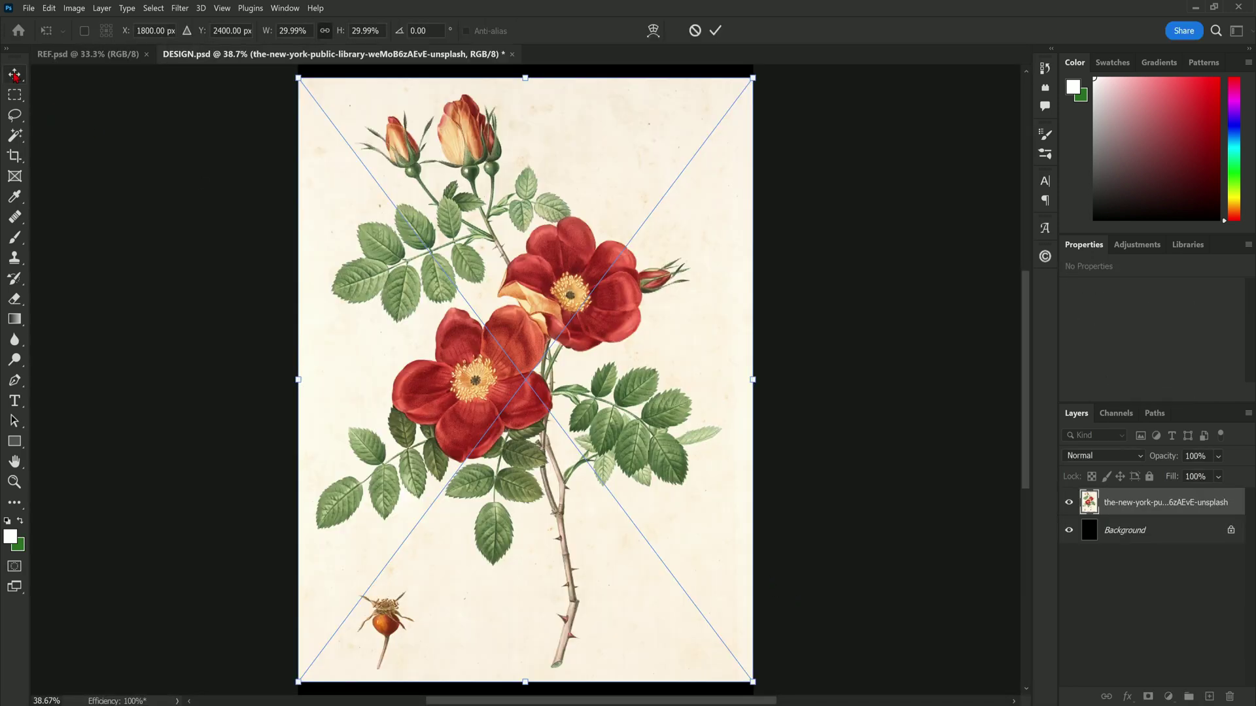
Commit the placed rose, rasterize its layer, and remove its cream background.
key("Return")
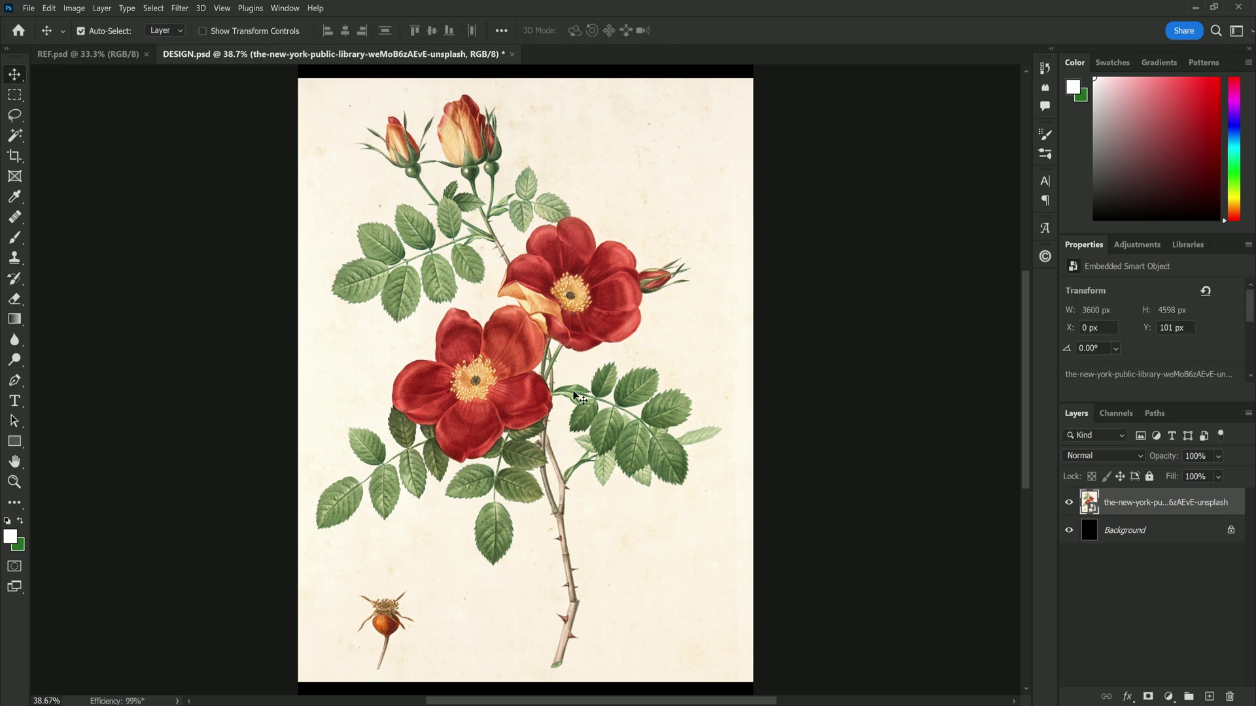
right_click(1119, 510)
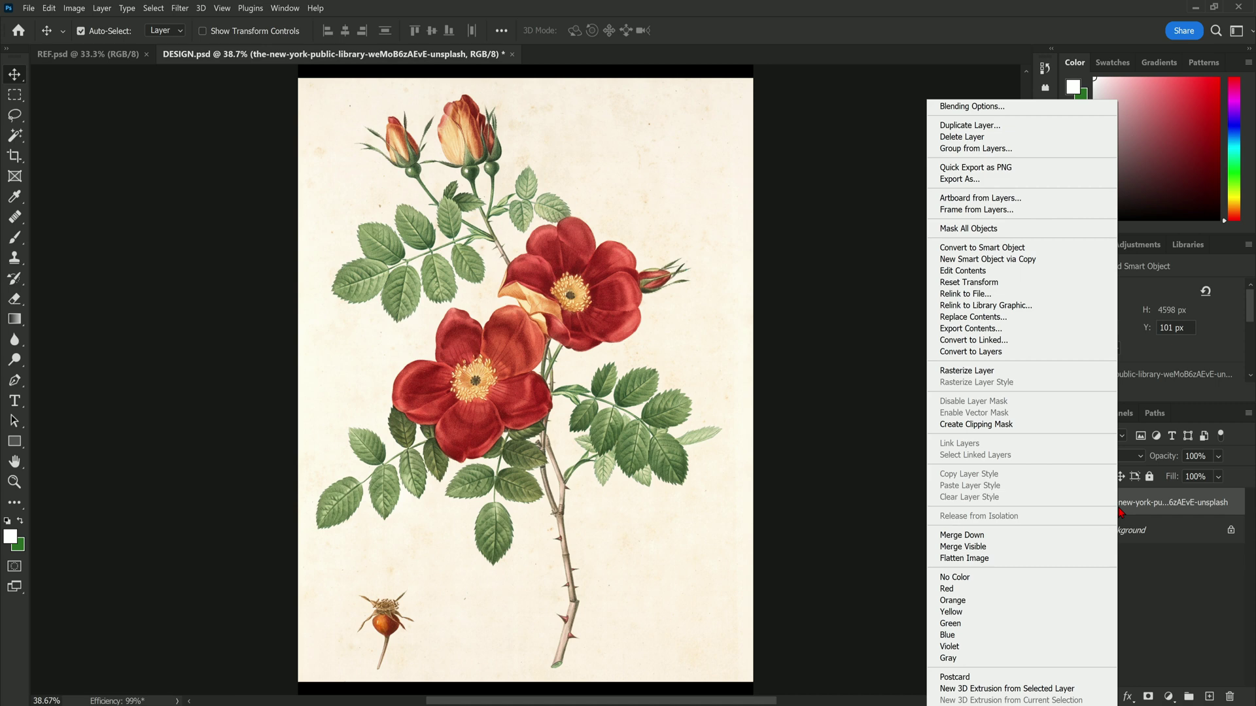
left_click(966, 370)
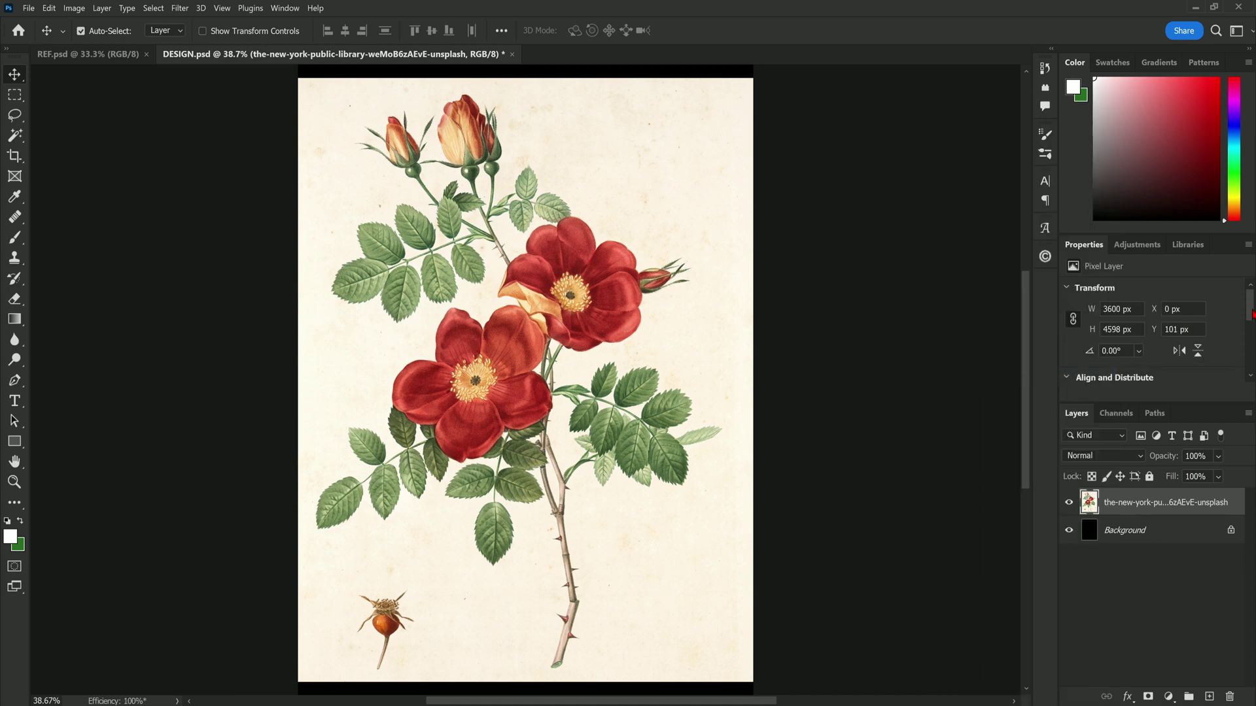
scroll(1252, 314, "down", 5)
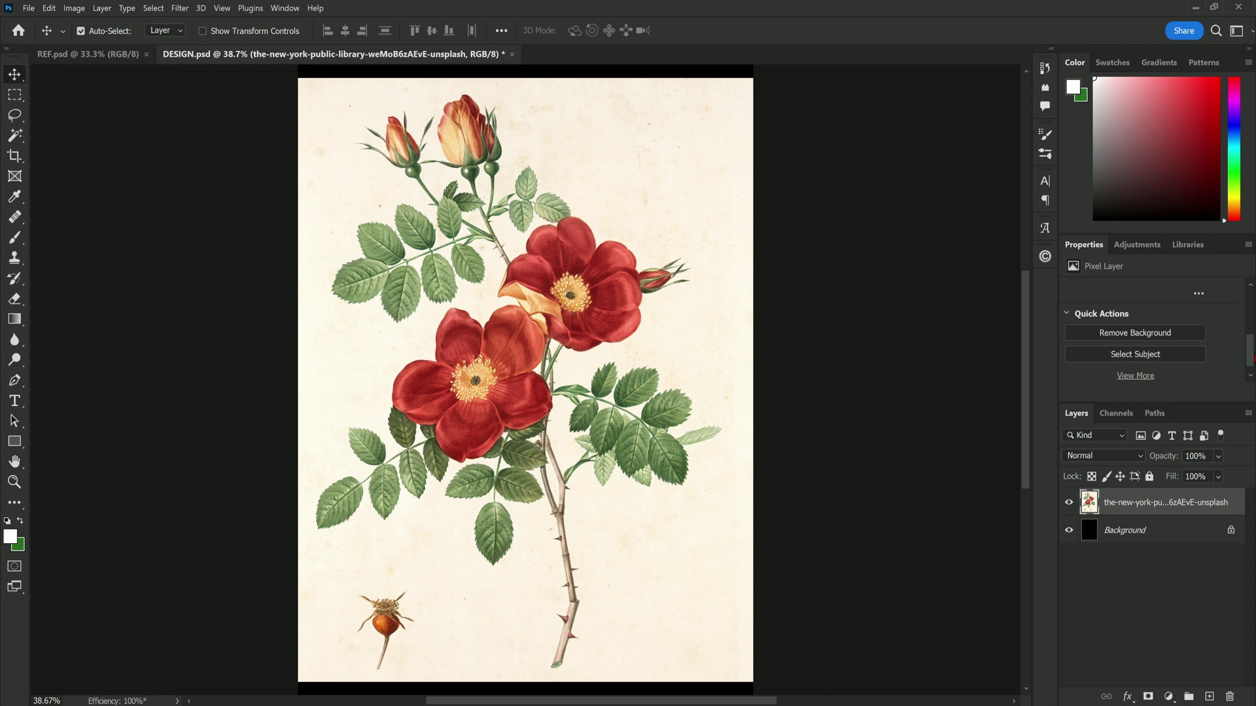
left_click(1136, 338)
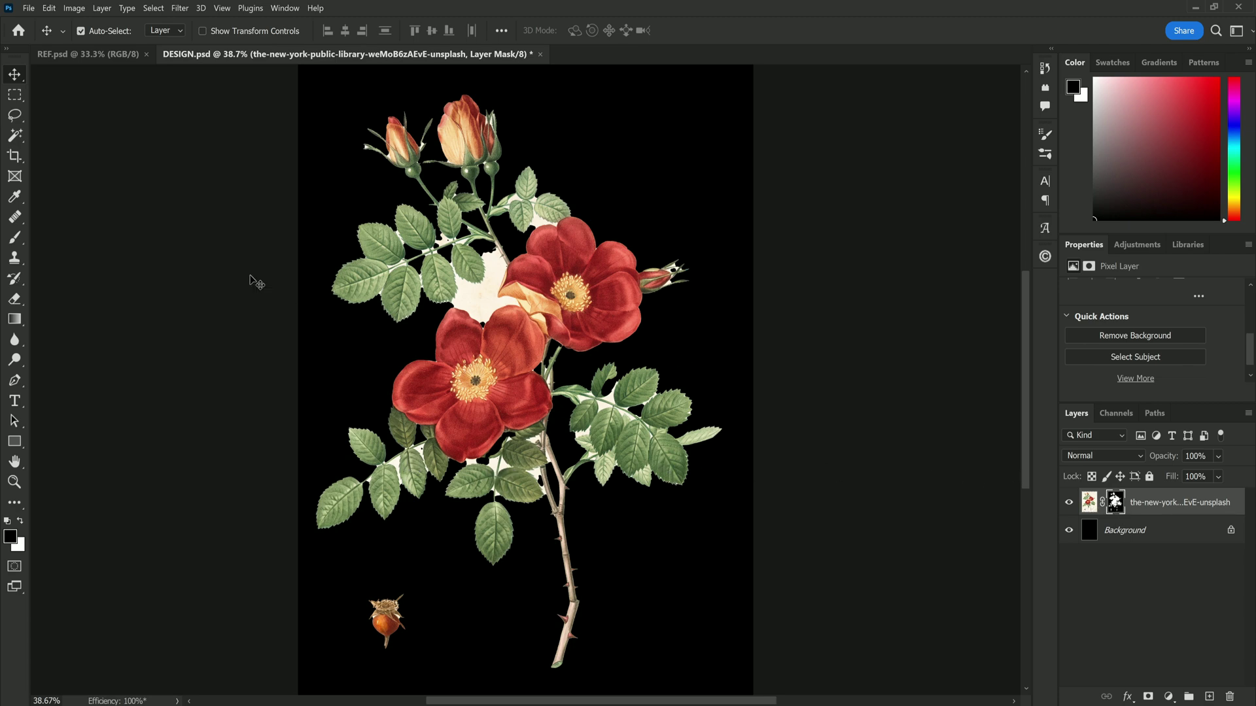
Select the Brush tool and set its size to 67 px.
left_click(13, 241)
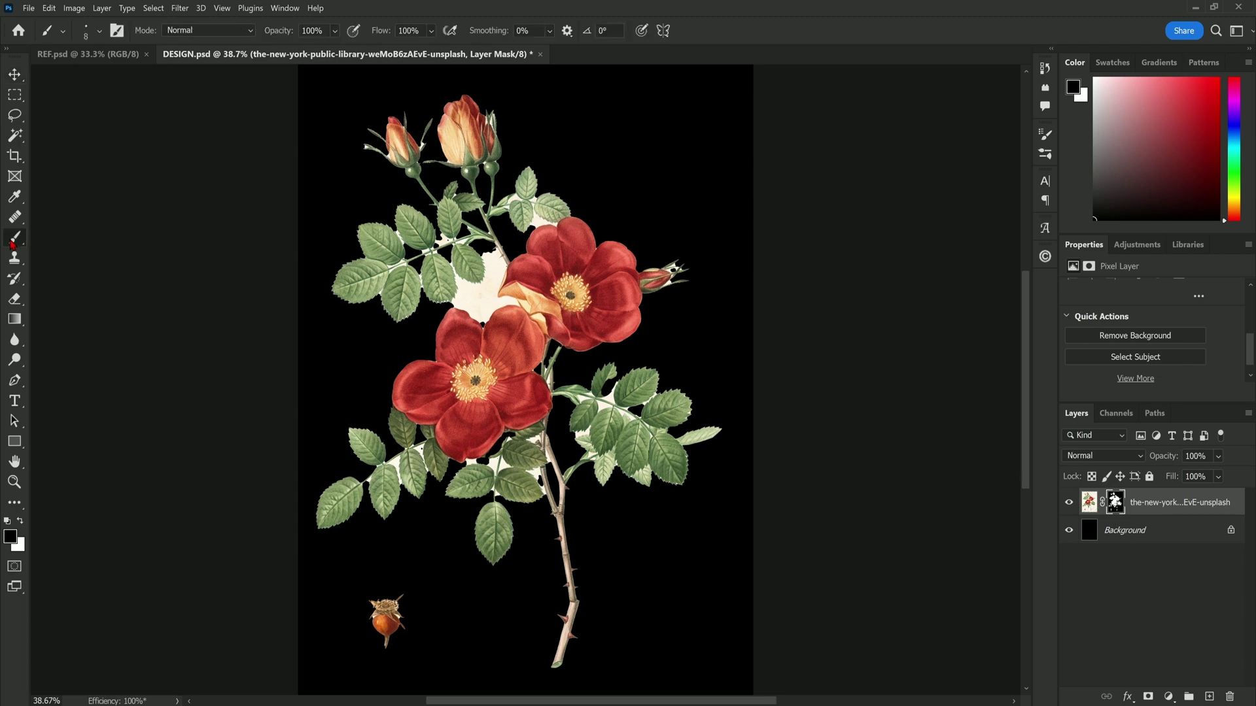
left_click(100, 32)
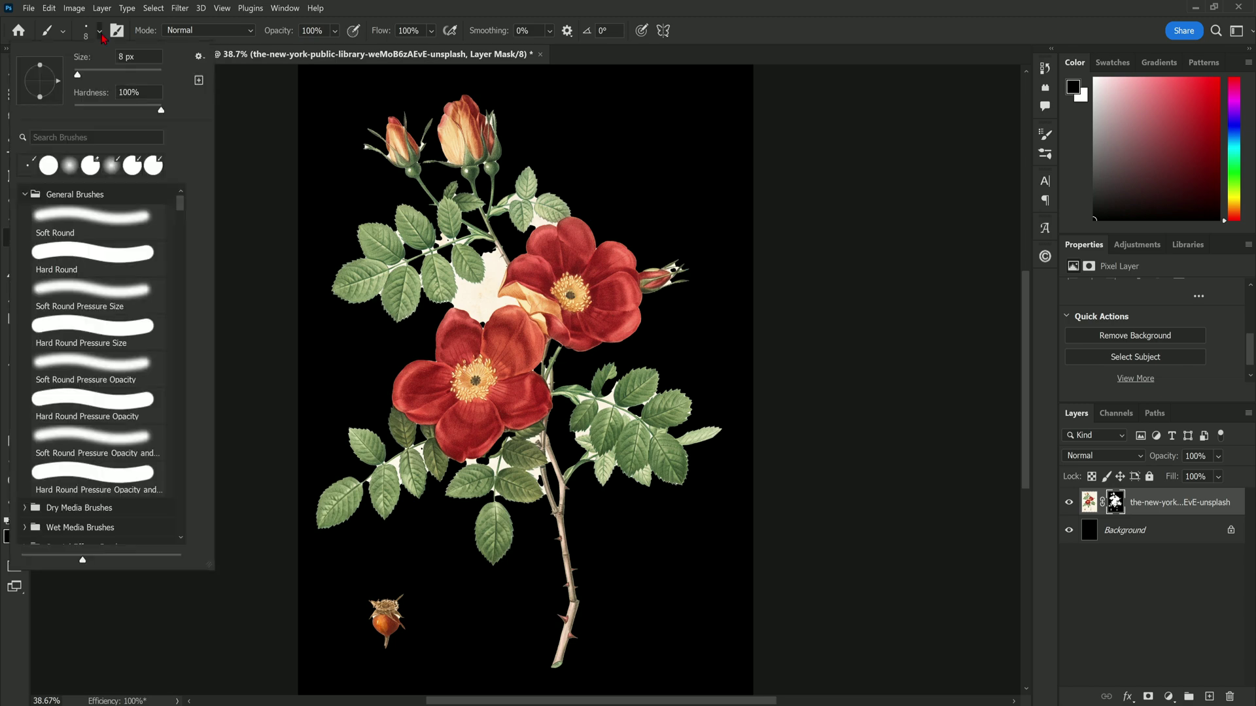
left_click(87, 75)
type("67")
key("Return")
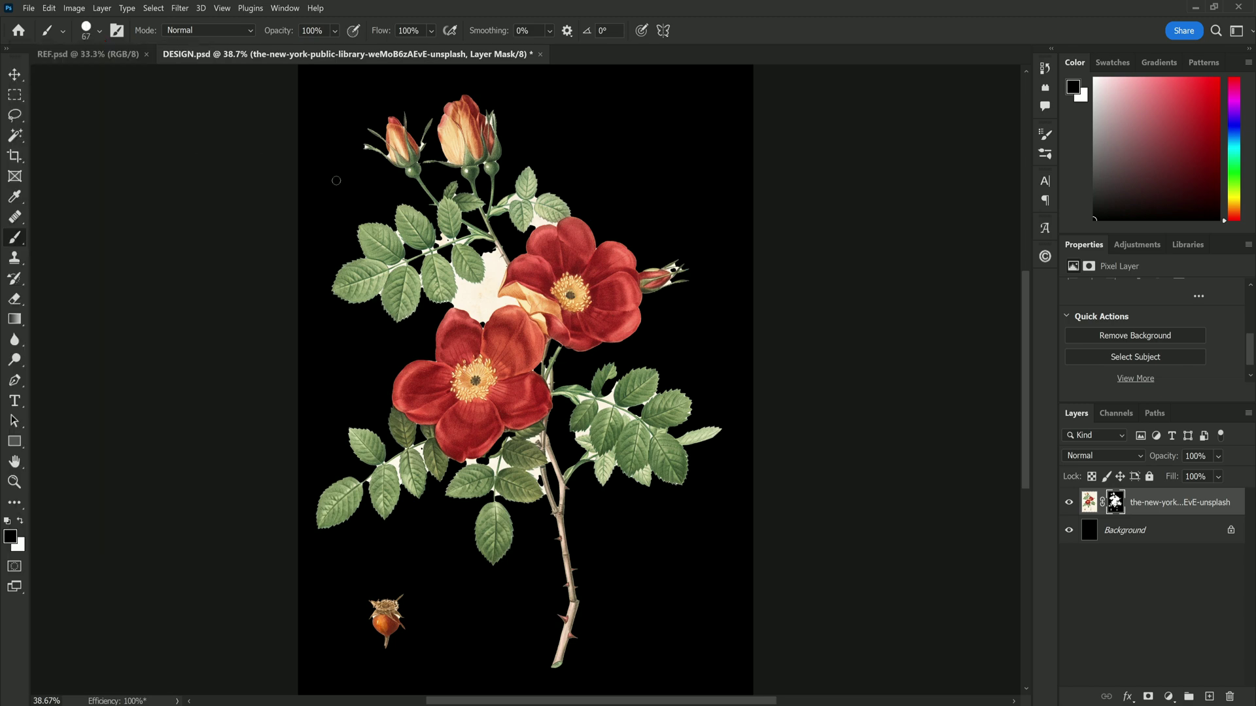
Paint out leftover cream around the rose and along the leaf edges on the mask.
left_click_drag(483, 301, 485, 289)
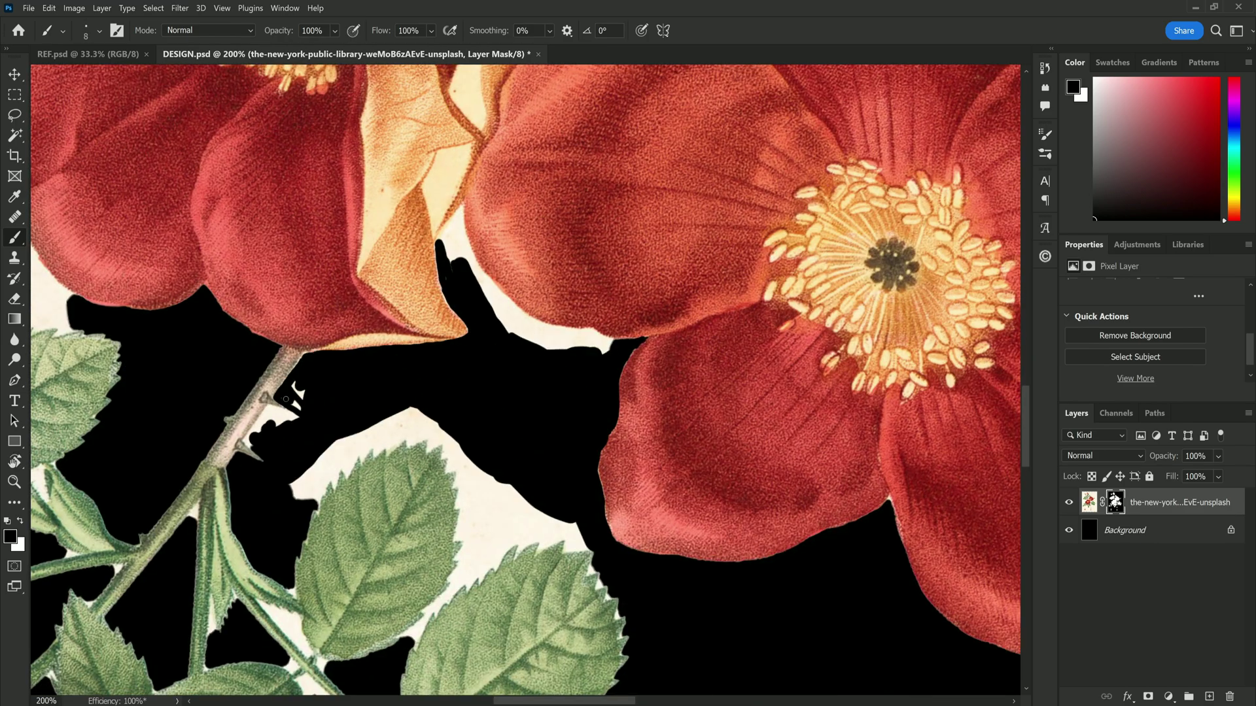
scroll(286, 399, "down", 3)
left_click_drag(366, 313, 477, 353)
key("bracketleft")
key("bracketleft")
key("bracketleft")
scroll(393, 341, "down", 3)
scroll(307, 438, "left", 3)
mouse_move(308, 379)
left_mouse_down()
mouse_move(307, 439)
mouse_move(405, 438)
left_mouse_up()
scroll(523, 379, "down", 3)
scroll(523, 380, "right", 3)
key("ctrl+plus")
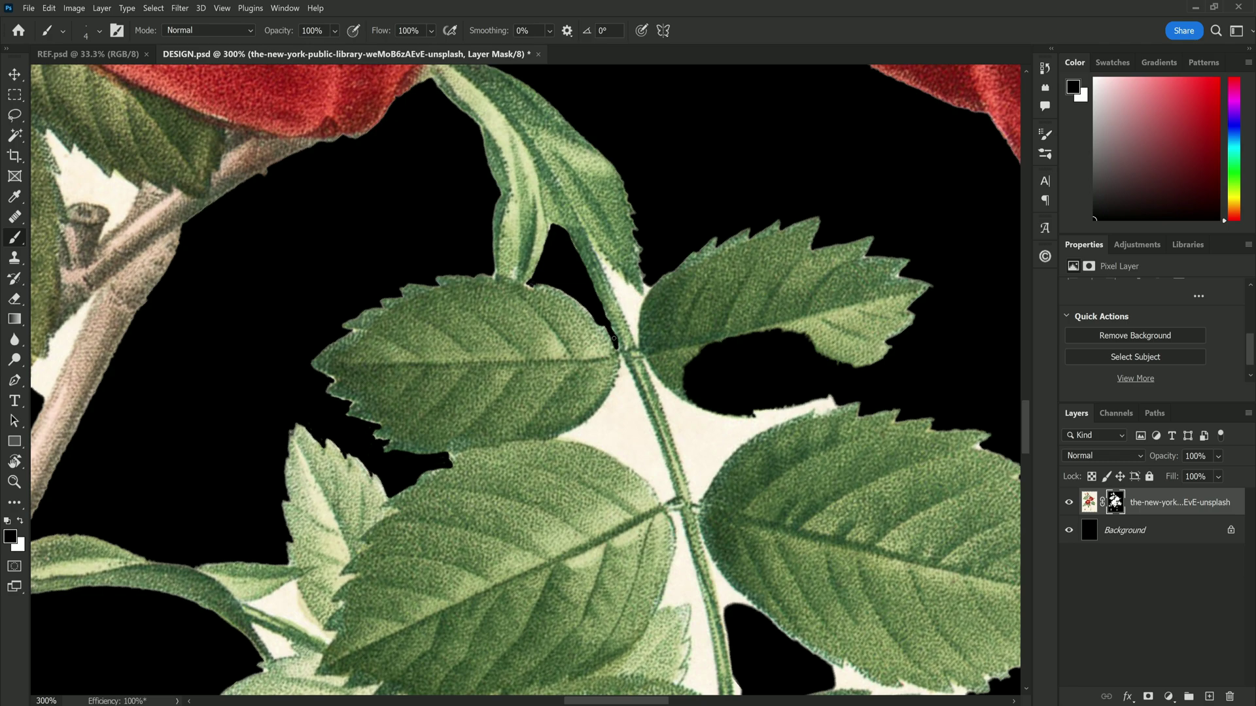
key("bracketleft")
key("bracketleft")
Mask out cream along the stem, between the leaves, and near the petals.
left_click_drag(572, 261, 706, 287)
scroll(707, 288, "down", 3)
scroll(588, 327, "right", 3)
scroll(589, 327, "up", 2)
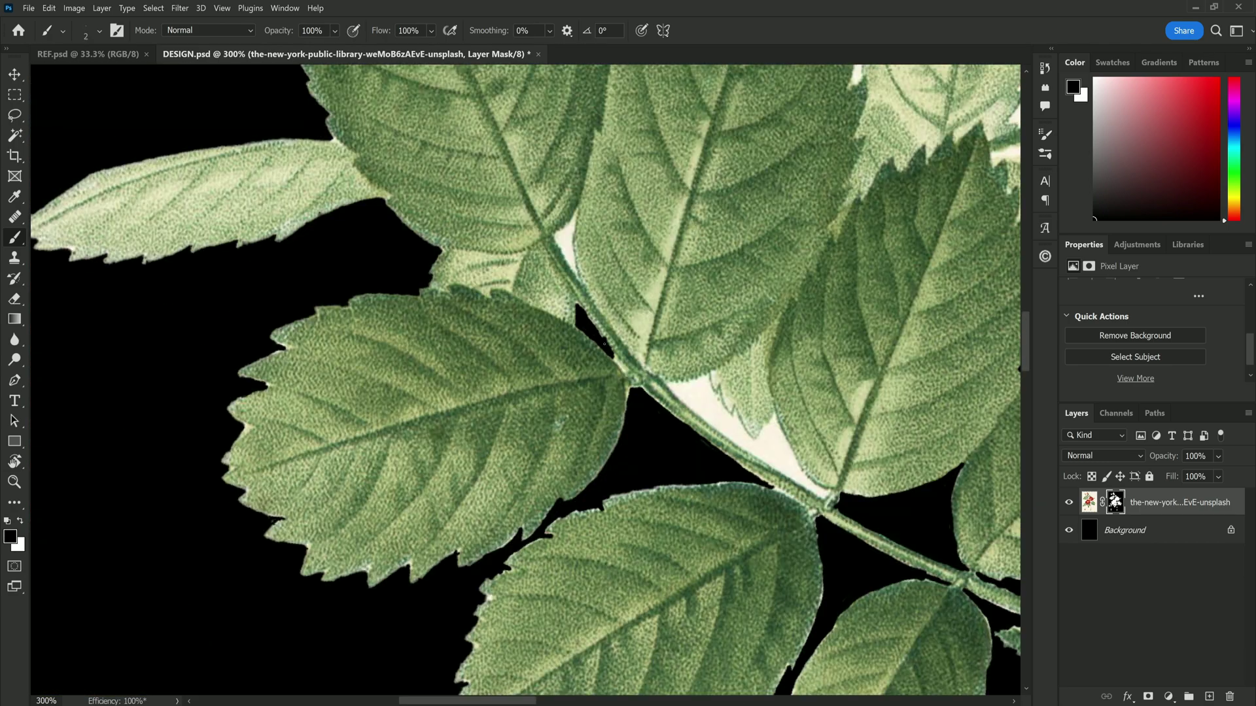
key("bracketright")
left_click_drag(720, 419, 757, 451)
scroll(757, 451, "right", 3)
left_click_drag(396, 497, 516, 478)
left_click_drag(310, 320, 430, 288)
scroll(392, 327, "down", 3)
key("bracketright")
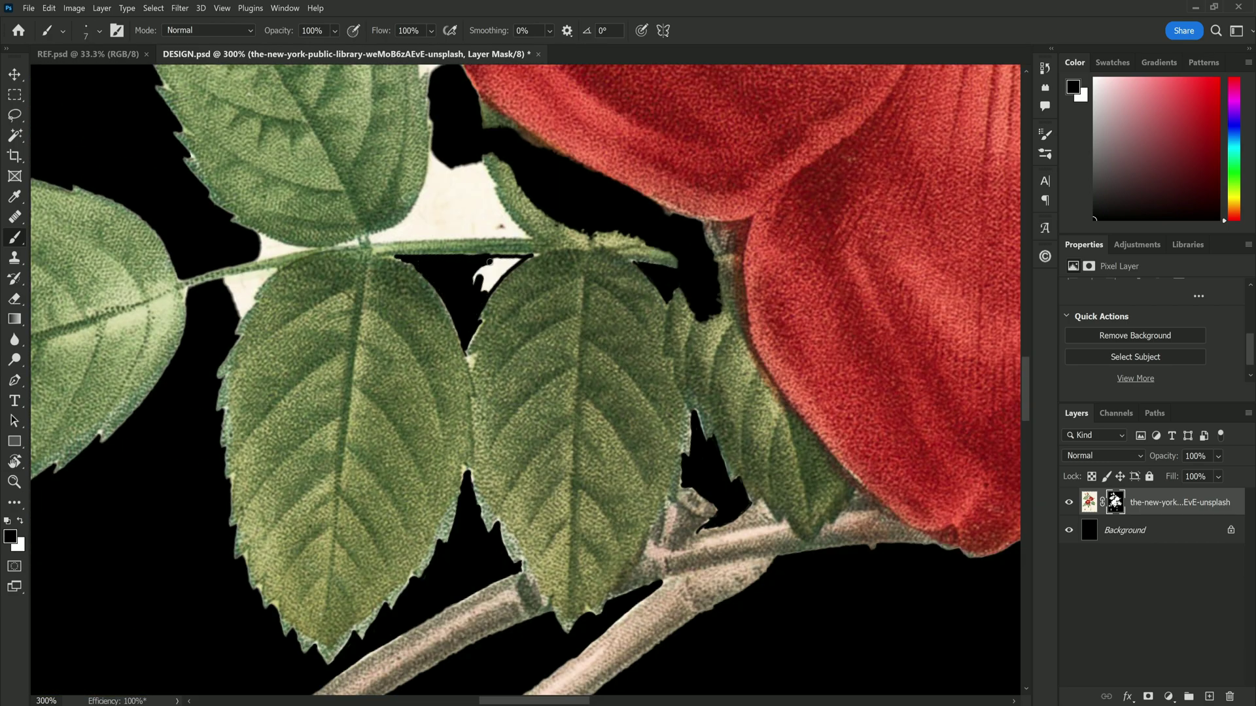
left_click_drag(527, 236, 440, 160)
scroll(440, 159, "up", 2)
scroll(457, 327, "right", 3)
scroll(458, 327, "down", 3)
Zoom out to the whole rose and trim away the stem's slanted cut end.
key("bracketright")
key("bracketright")
key("bracketright")
key("bracketright")
key("bracketright")
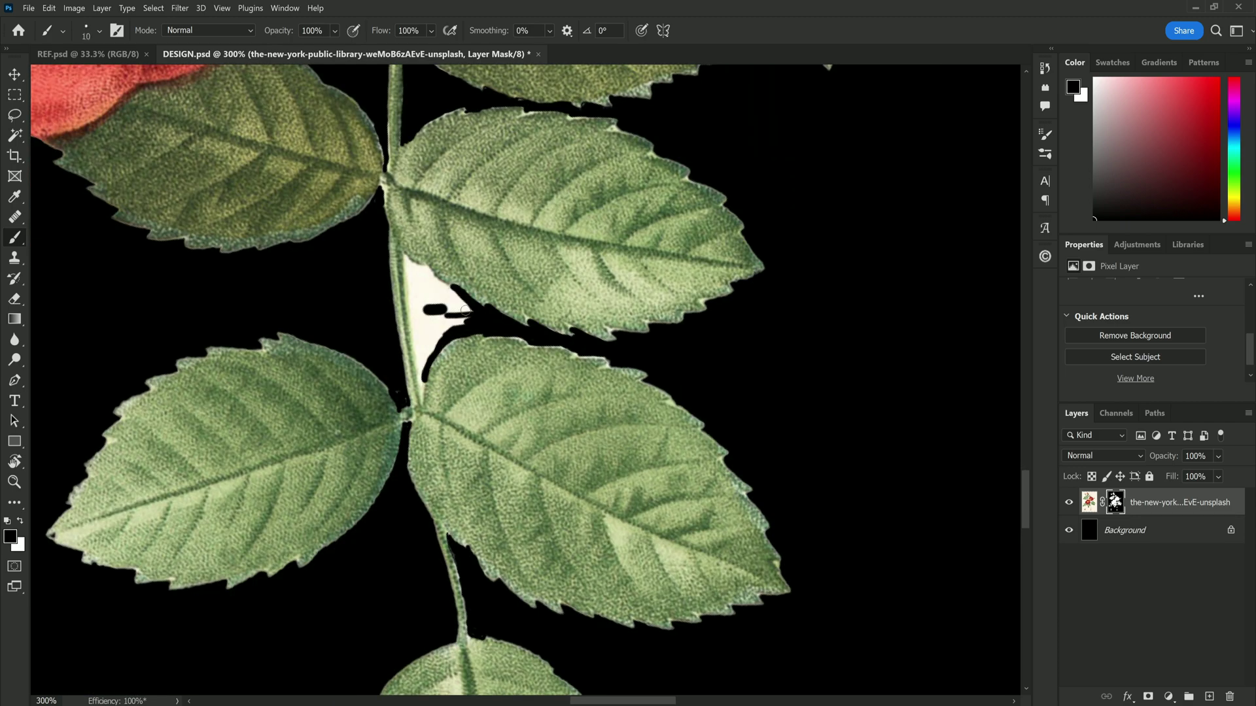
key("ctrl+0")
scroll(527, 423, "up", 3)
key("bracketleft")
key("bracketleft")
key("bracketleft")
key("bracketleft")
key("bracketleft")
key("bracketleft")
key("bracketleft")
key("bracketleft")
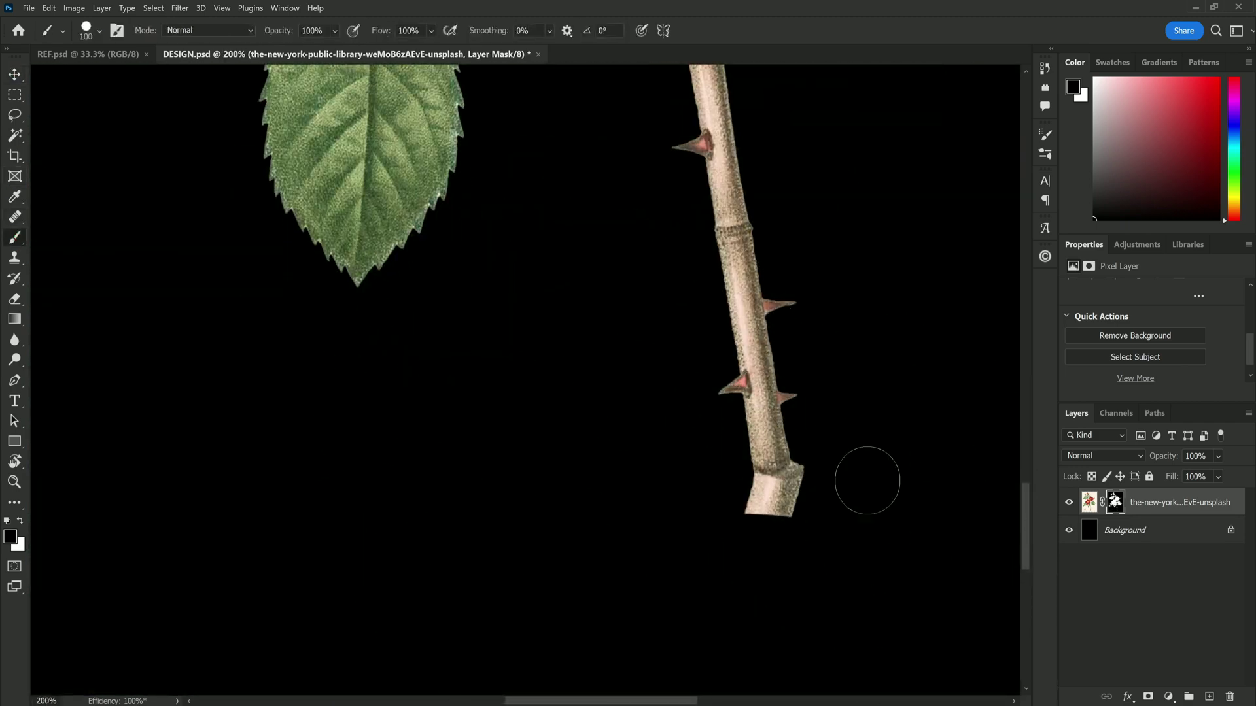
mouse_move(740, 498)
left_mouse_down()
mouse_move(820, 468)
mouse_move(765, 495)
mouse_move(793, 490)
left_mouse_up()
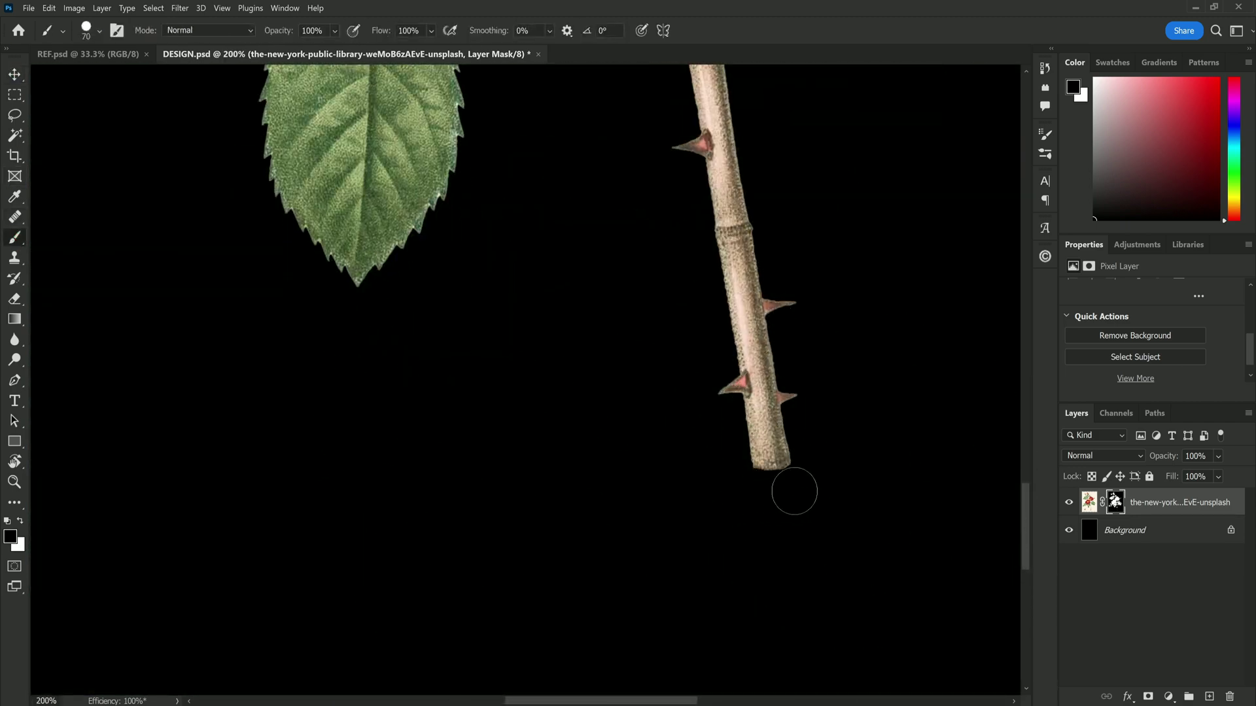
key("v")
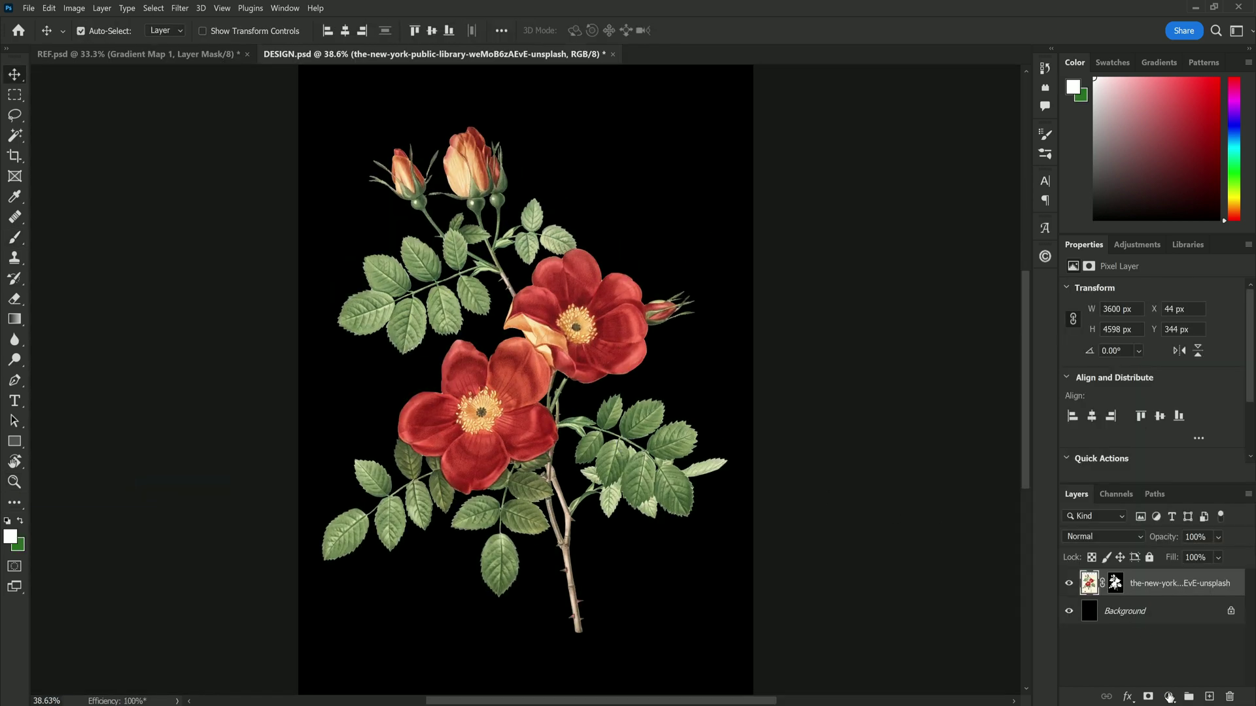
Add a Curves adjustment layer clipped to the rose layer.
left_click(1169, 697)
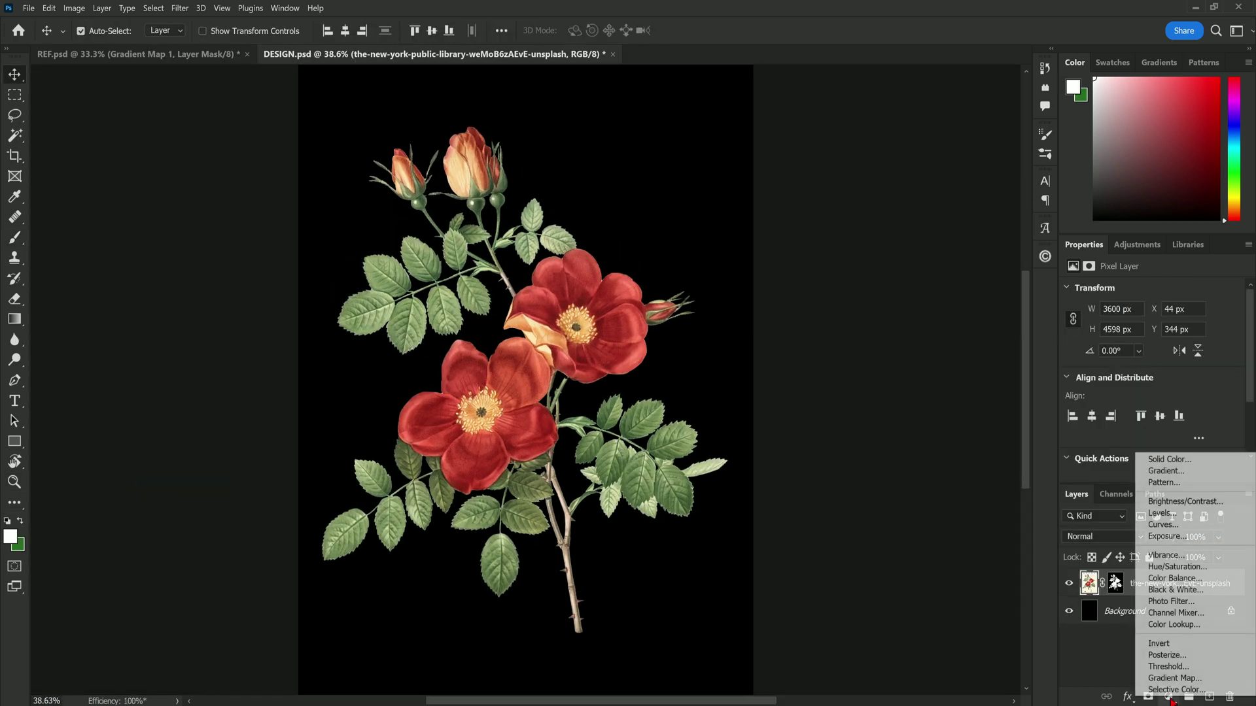
left_click(1174, 527)
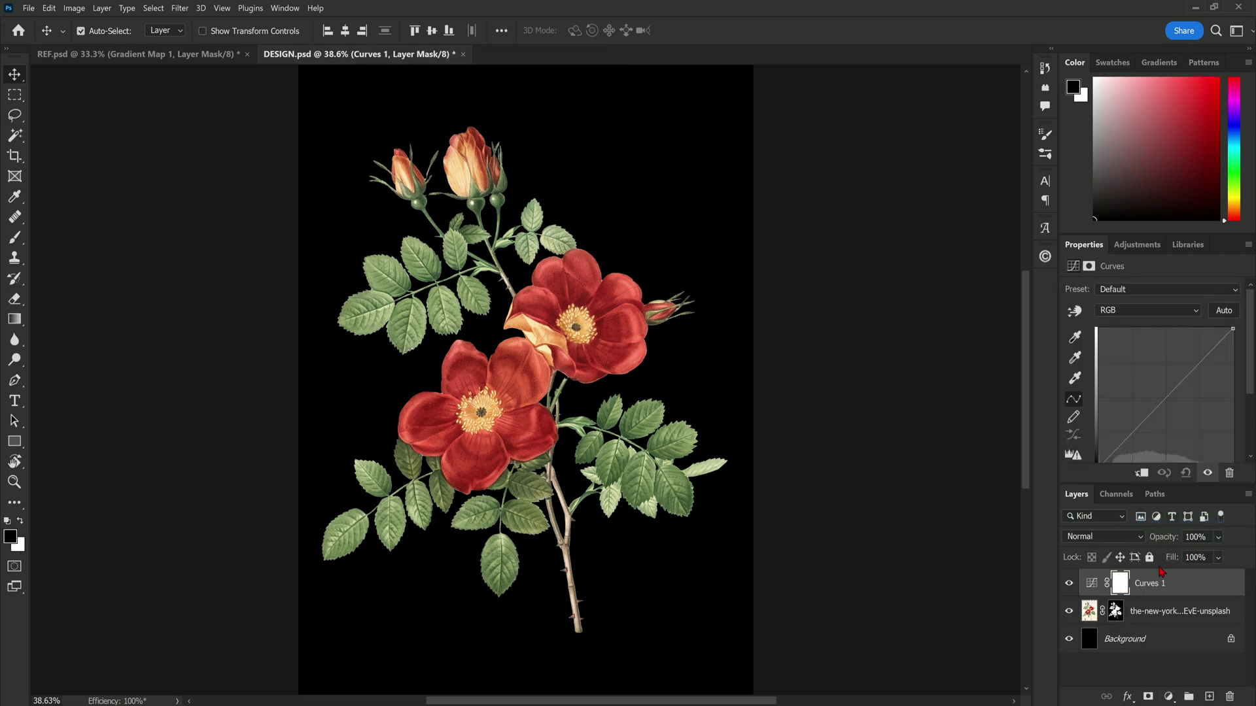
key("ctrl")
left_click(1167, 594, "alt")
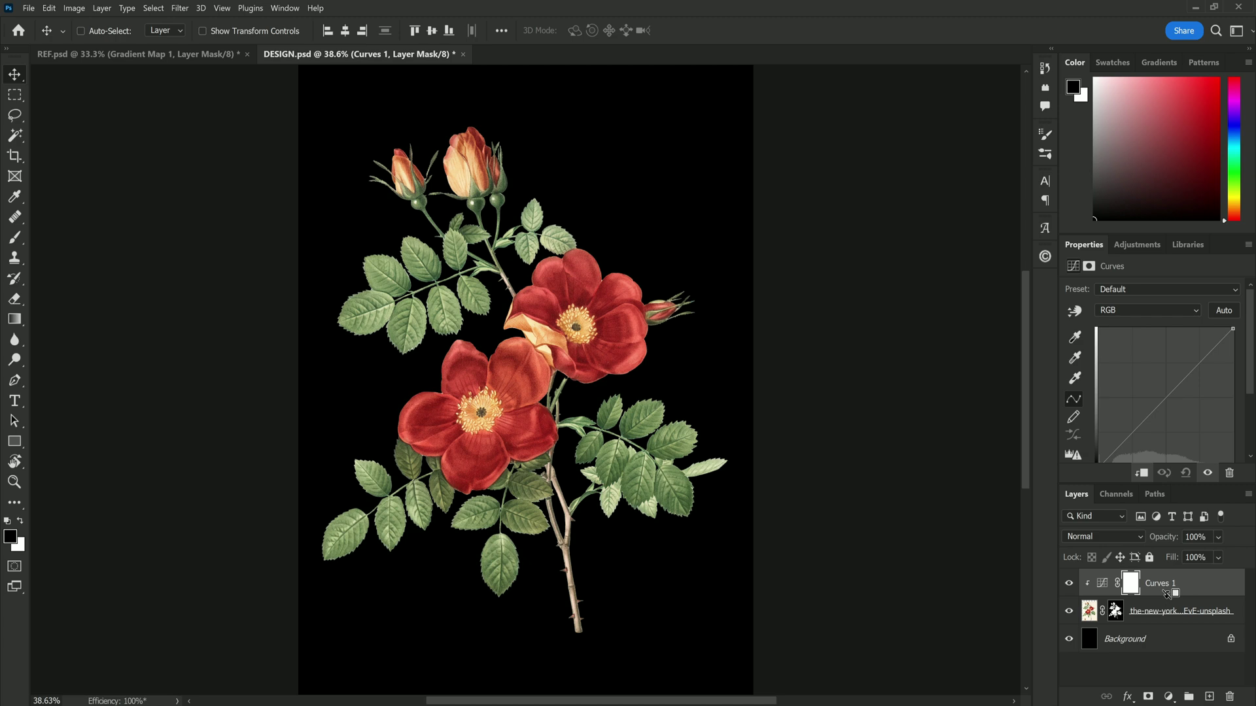
left_click_drag(1251, 386, 1252, 404)
Add a Gradient Map adjustment layer clipped above the rose.
left_click(1169, 696)
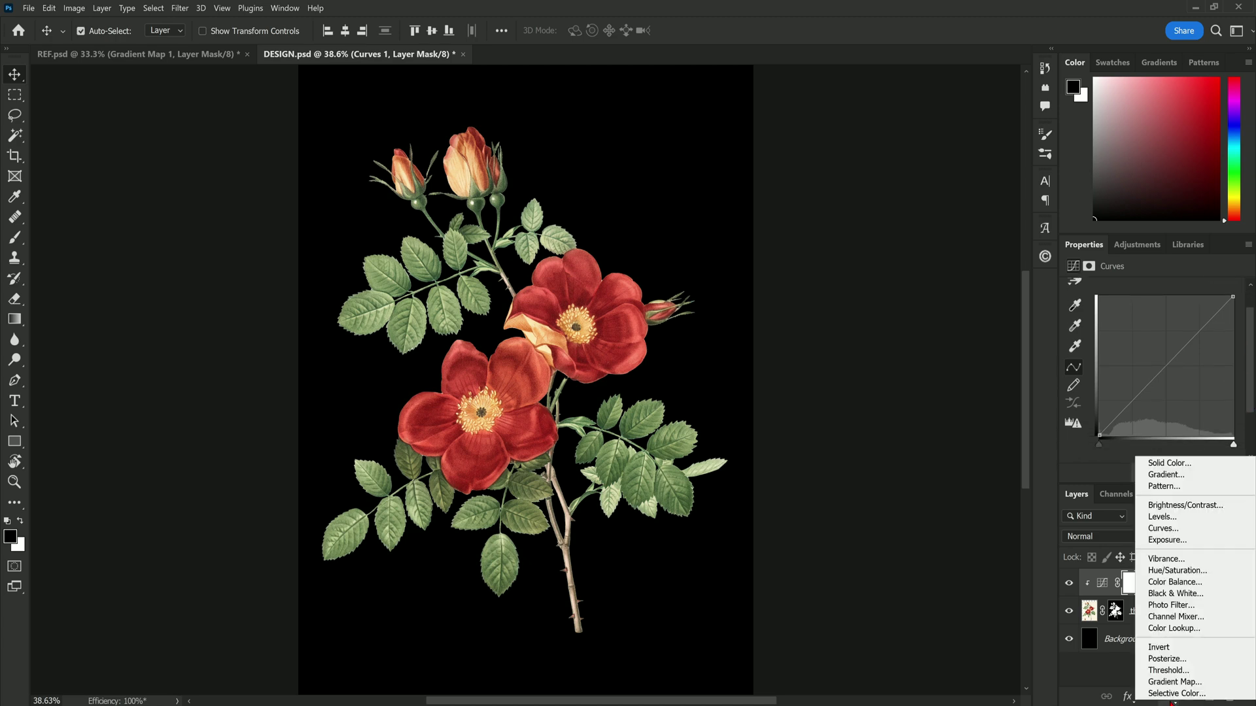
left_click(1182, 682)
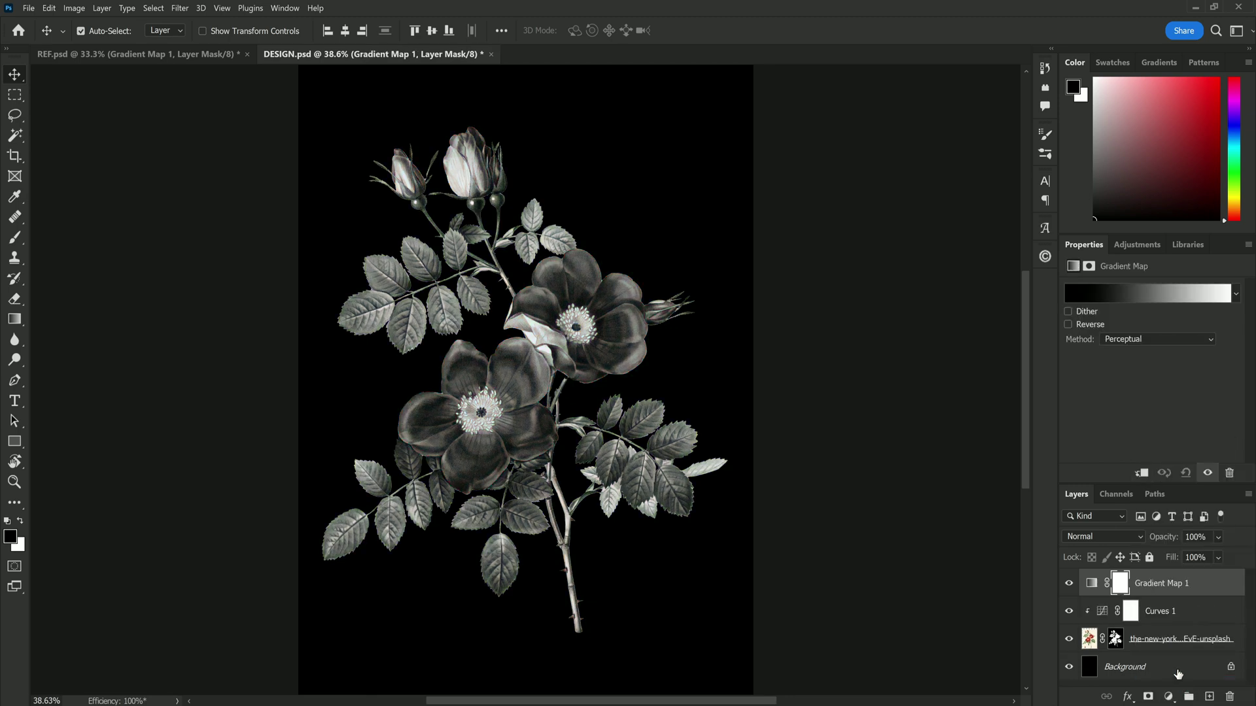
key("ctrl")
left_click(1175, 595, "alt")
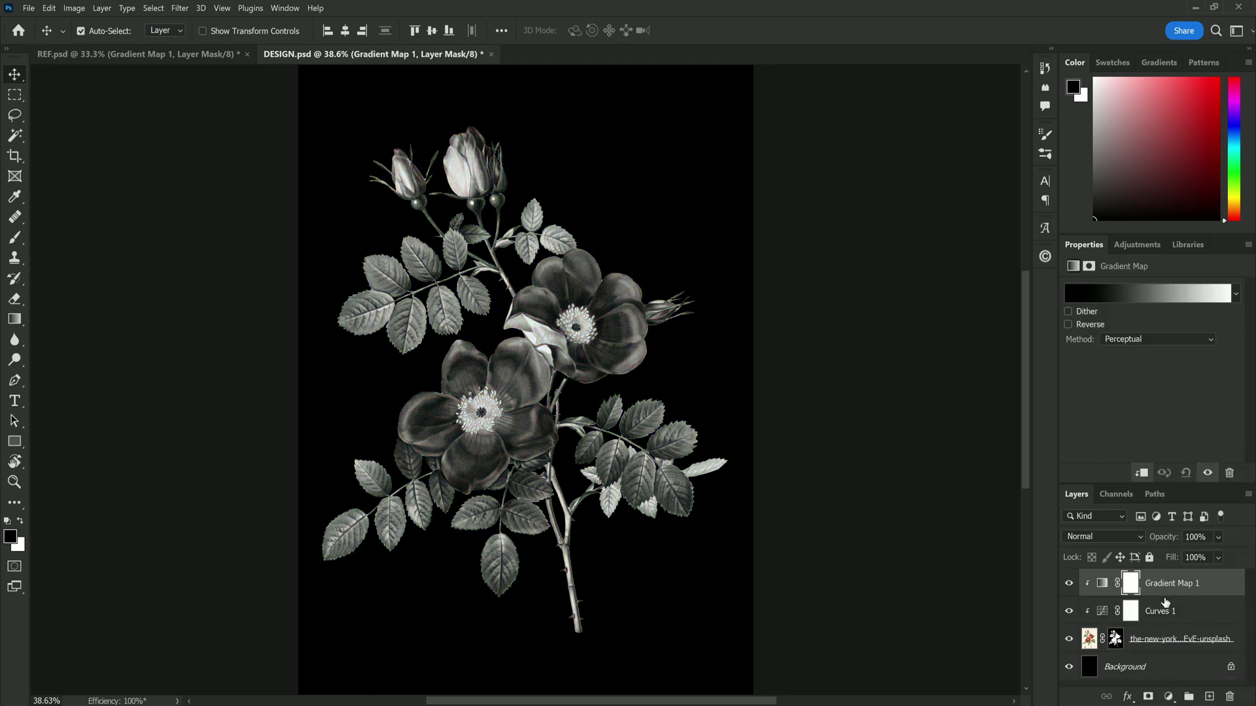
Change the gradient's dark stop colour to a mid green.
left_click(1117, 299)
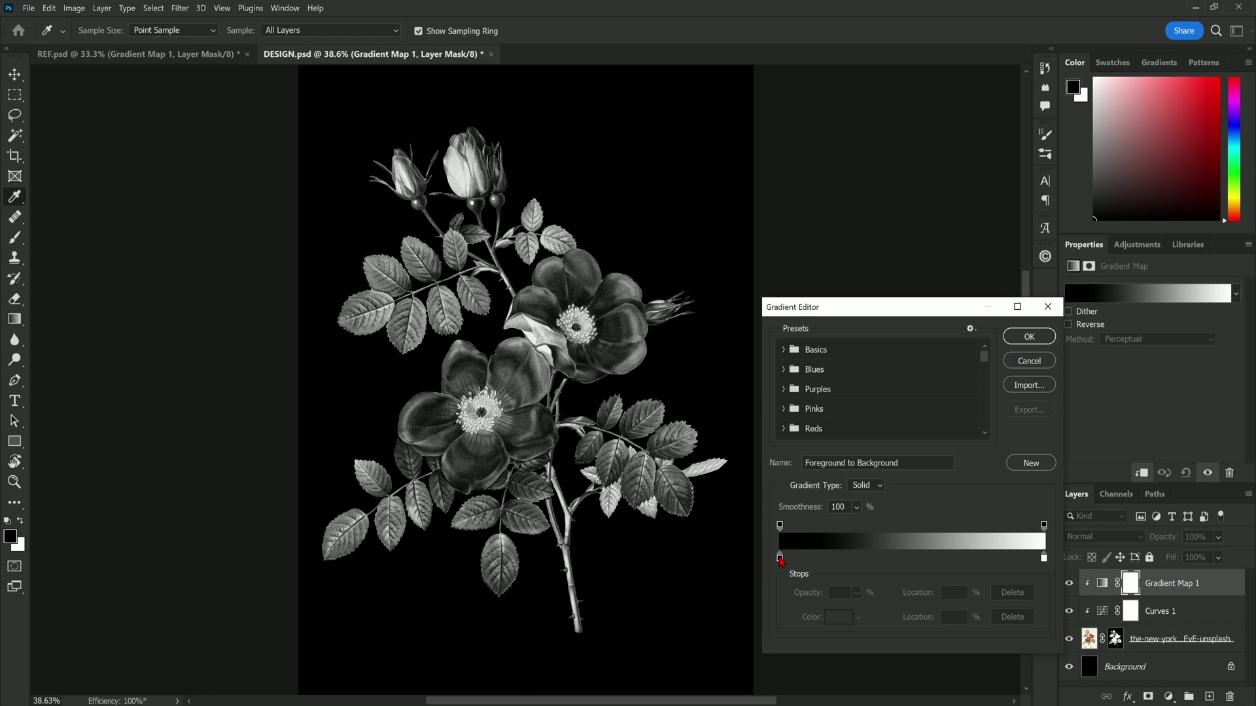
double_click(780, 558)
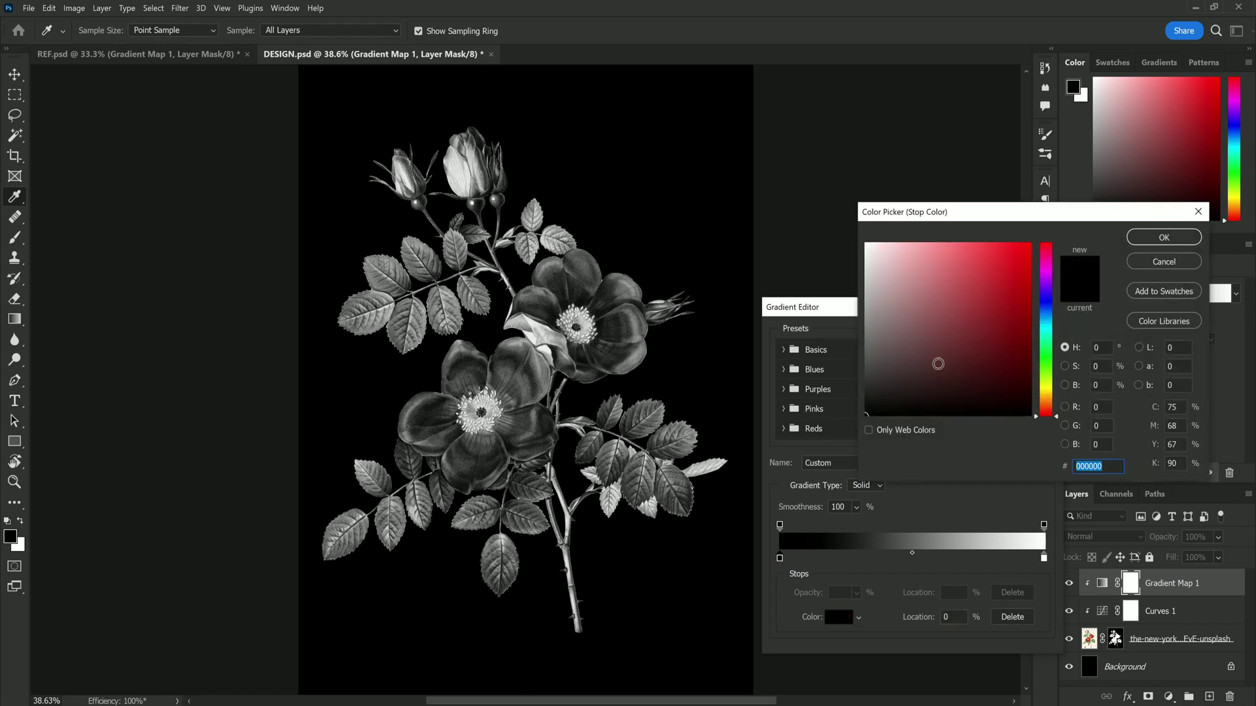
left_click_drag(1046, 392, 1046, 362)
left_click_drag(987, 291, 979, 298)
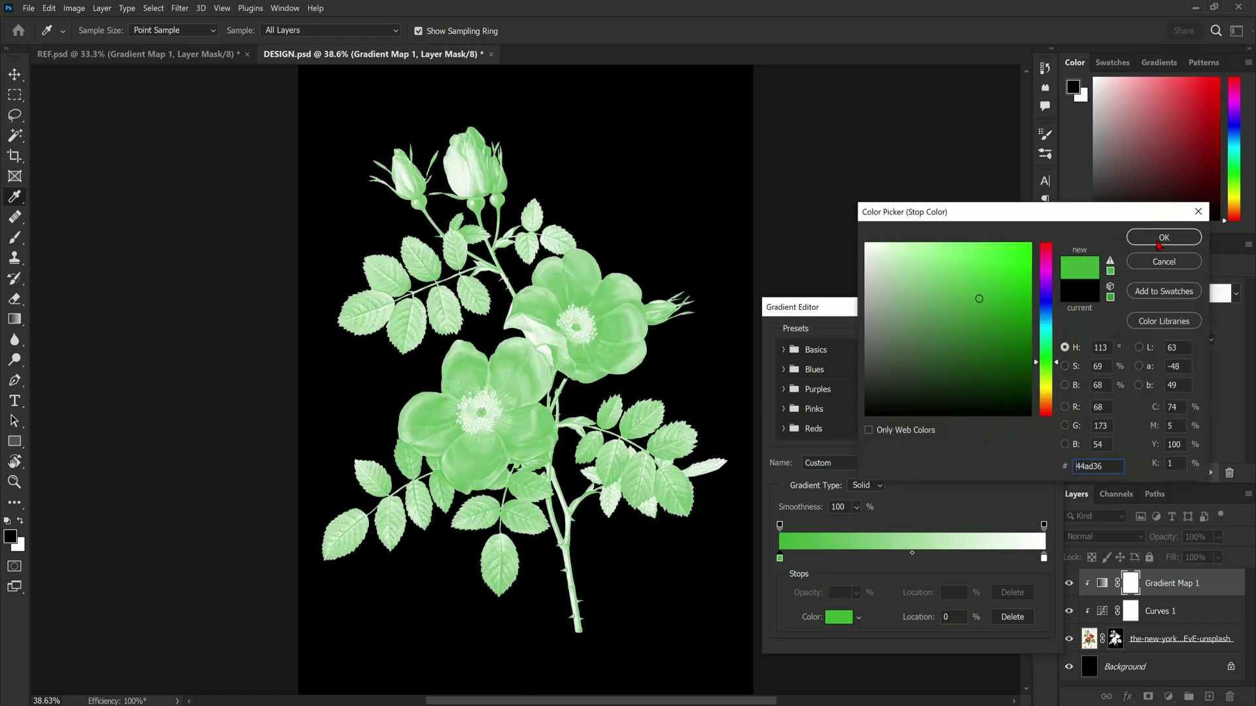
left_click(1158, 240)
Add a cyan colour stop at 22% and accept the multicolour gradient.
left_click(839, 561)
left_click(849, 618)
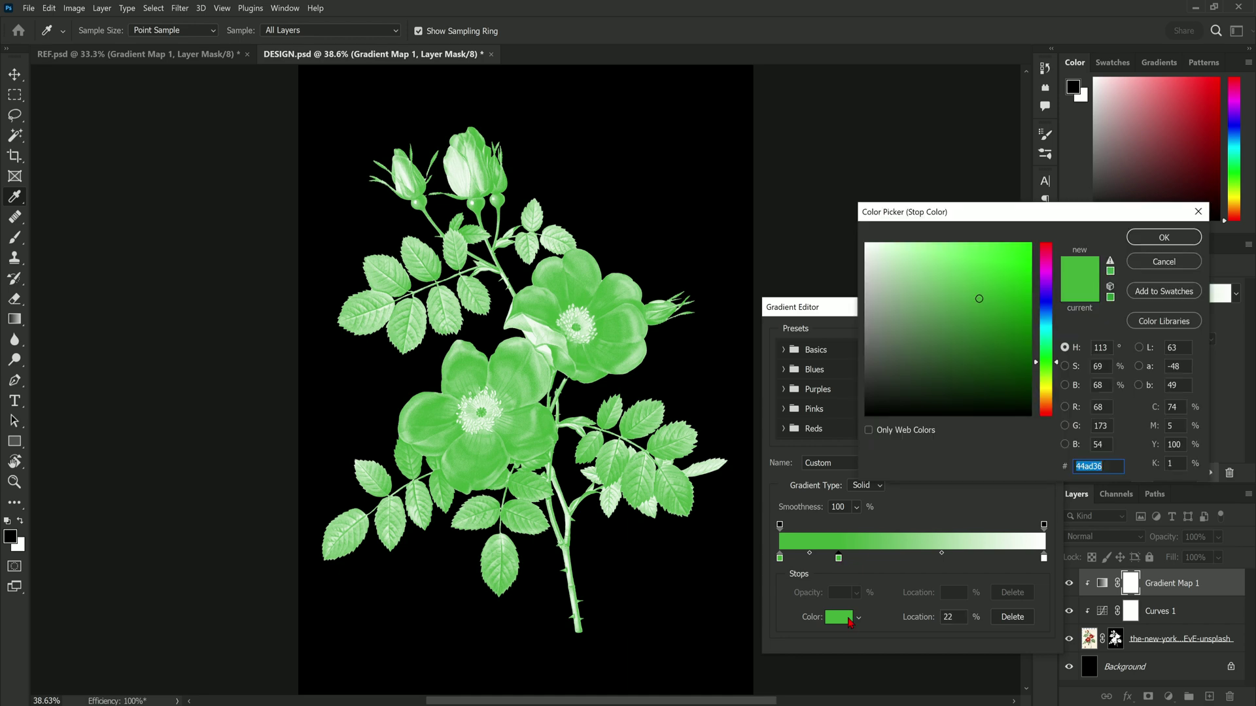
mouse_move(1047, 362)
left_mouse_down()
mouse_move(1046, 306)
mouse_move(1046, 323)
left_mouse_up()
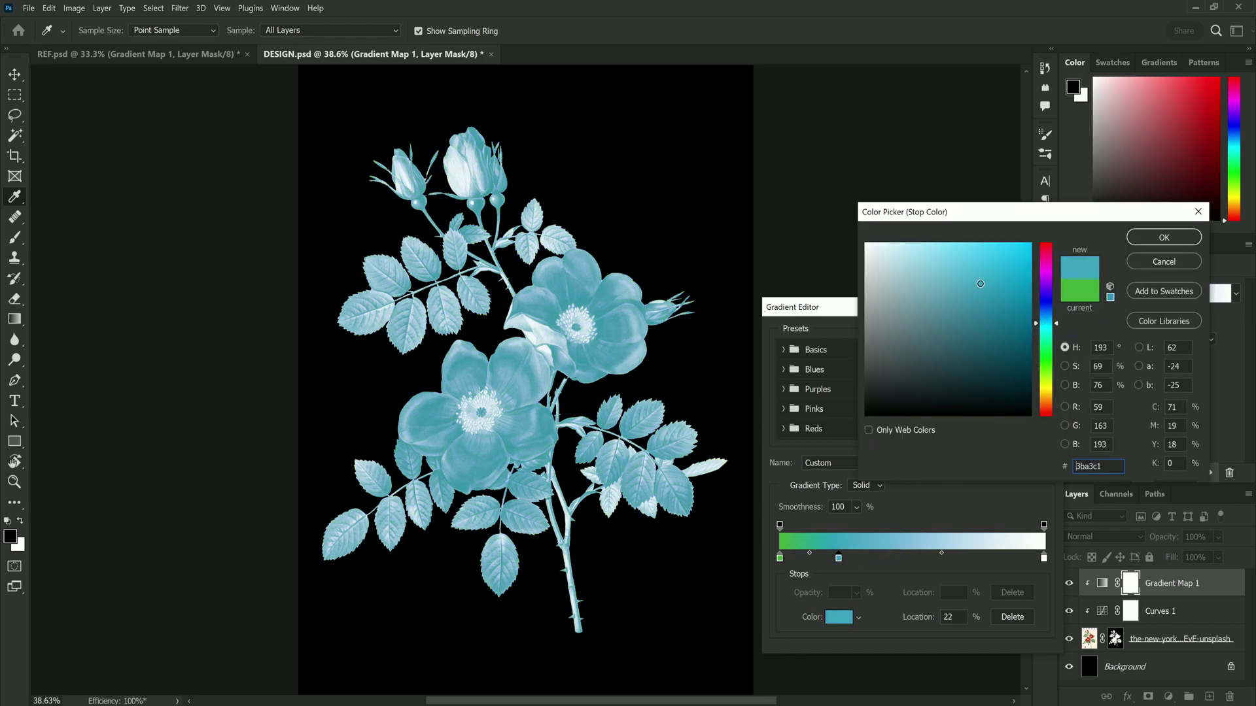
left_click(970, 278)
left_click(1164, 237)
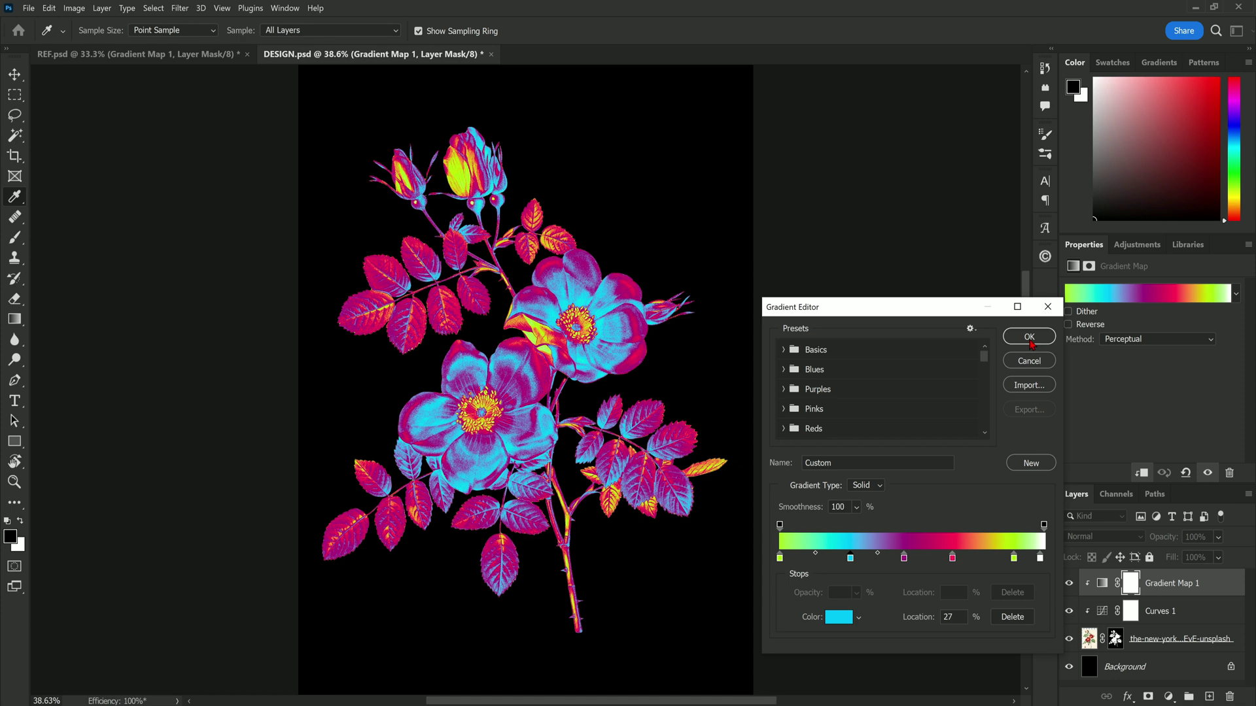
left_click(1029, 337)
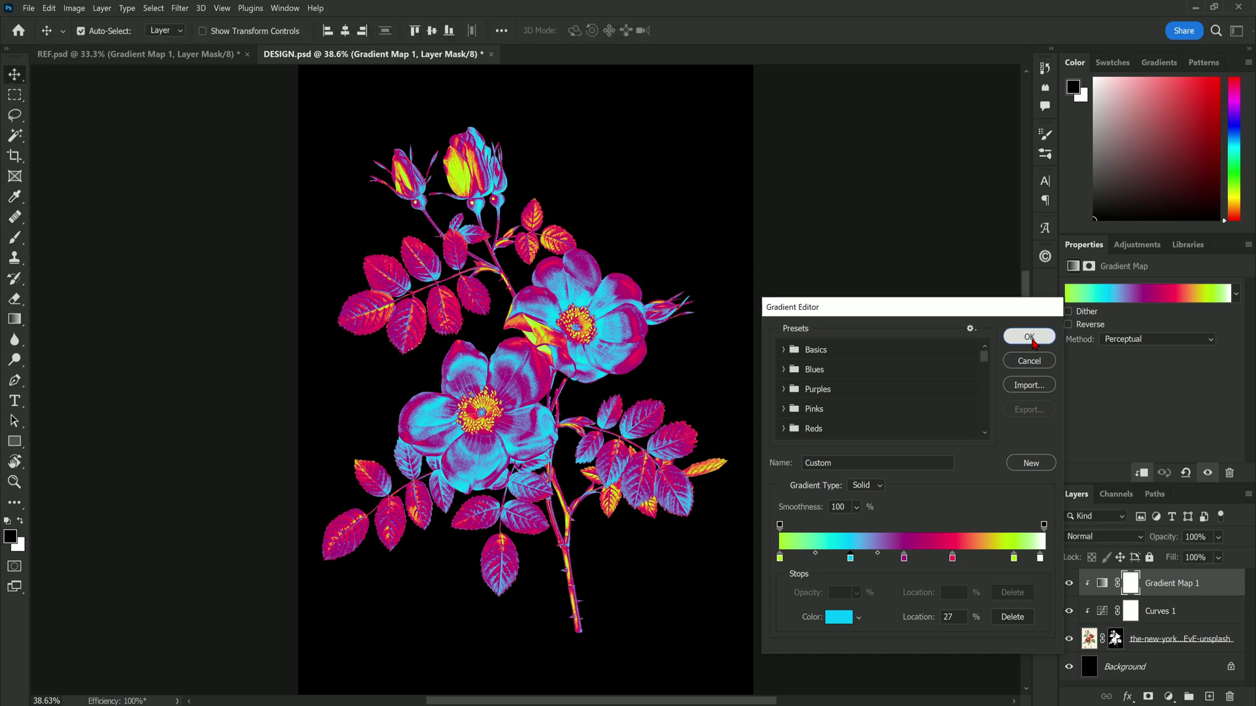
Bend the Curves 1 RGB curve and raise the highlights to brighten the rose.
left_click(1162, 610)
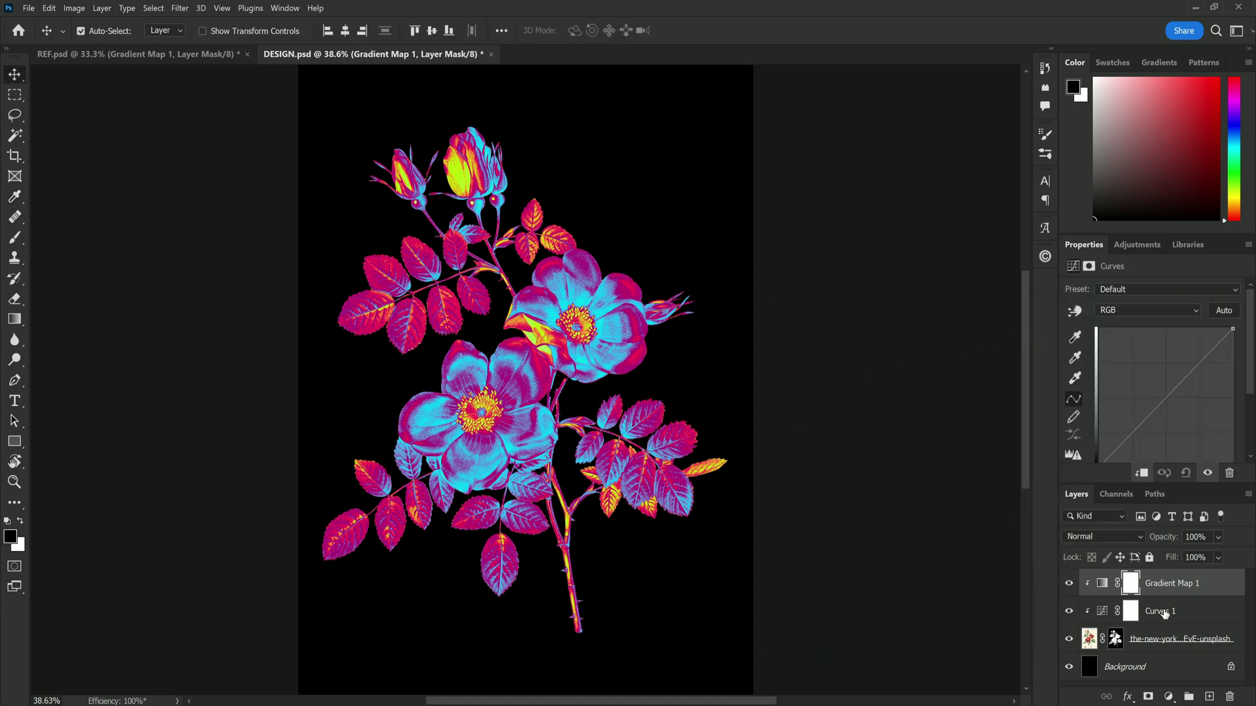
scroll(1250, 382, "down", 2)
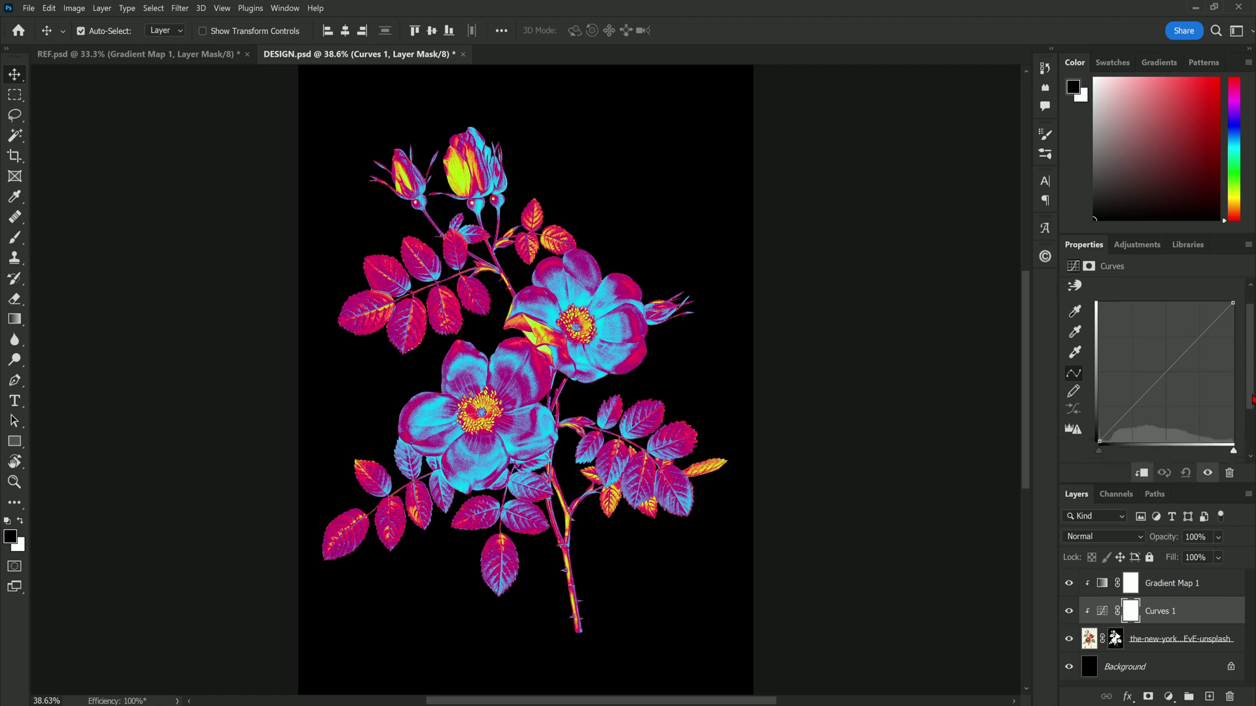
left_click_drag(1129, 405, 1137, 402)
left_click_drag(1196, 343, 793, 495)
Group Gradient Map 1, Curves 1 and the rose layer, naming the group FLOWER.
left_click(1156, 583)
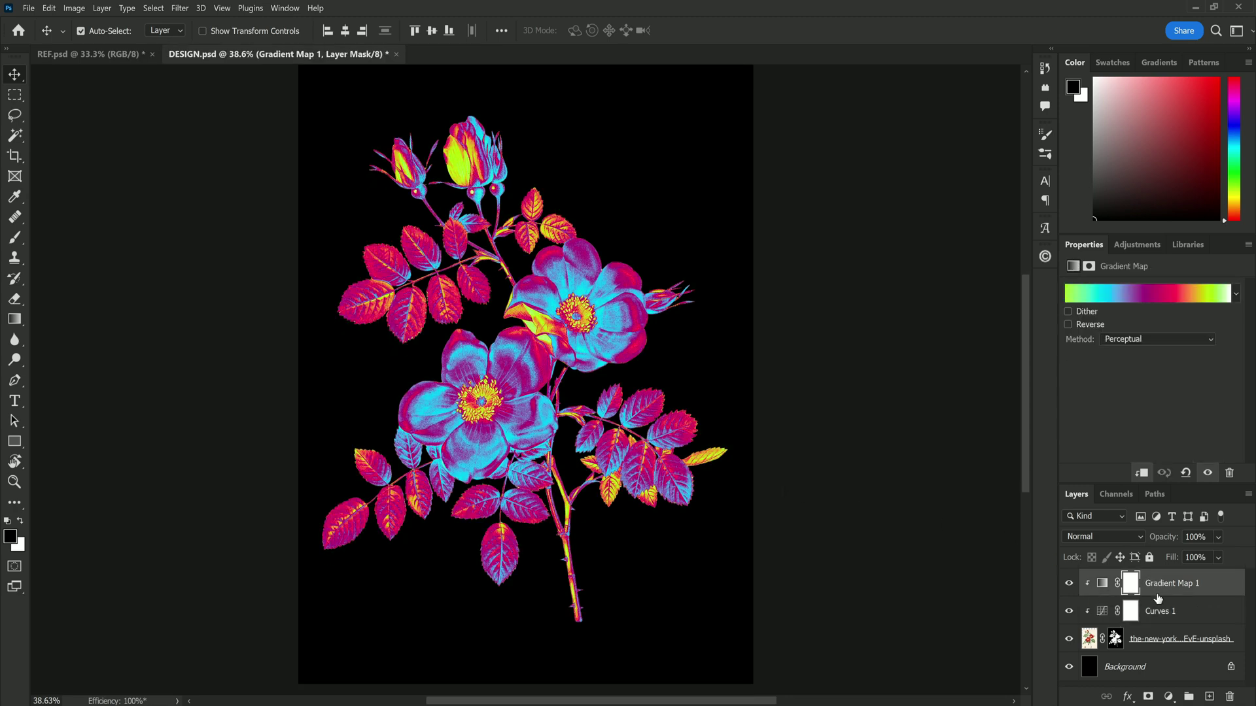
left_click(1163, 638, "shift")
left_click(1188, 697)
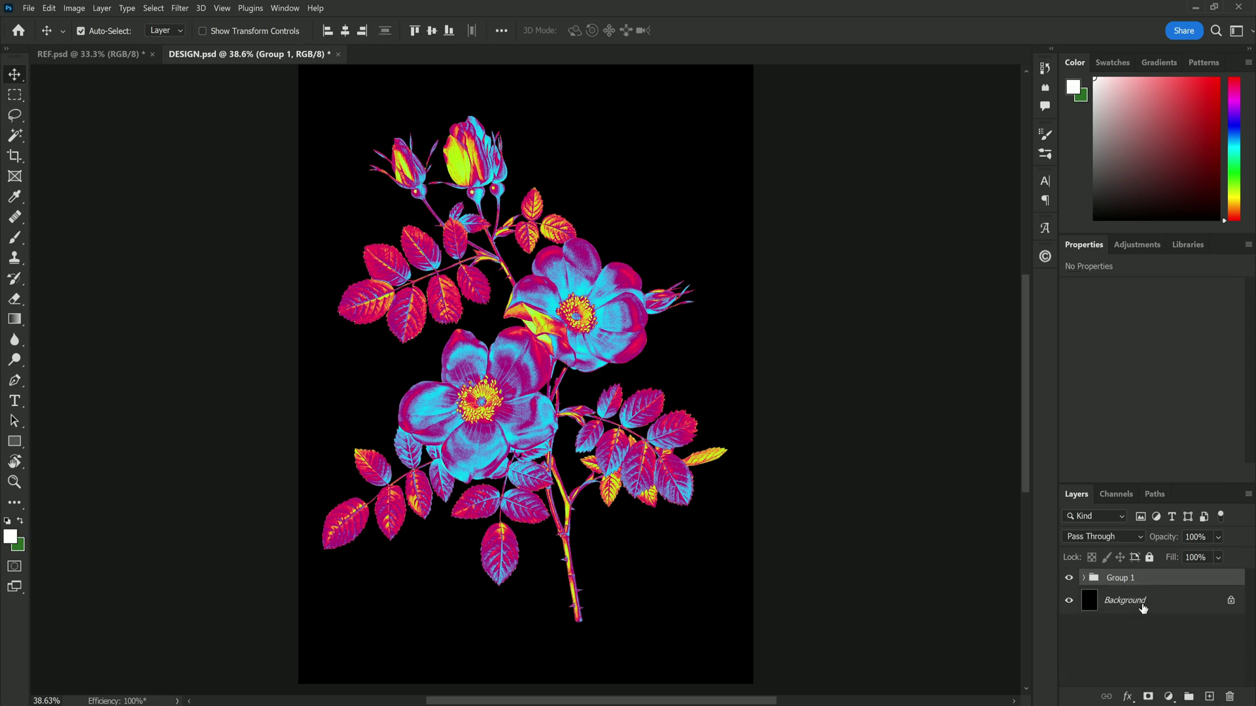
double_click(1121, 582)
type("FLOWER")
key("Return")
Draw a rectangle behind the FLOWER group and centre it horizontally on the canvas.
left_click(14, 442)
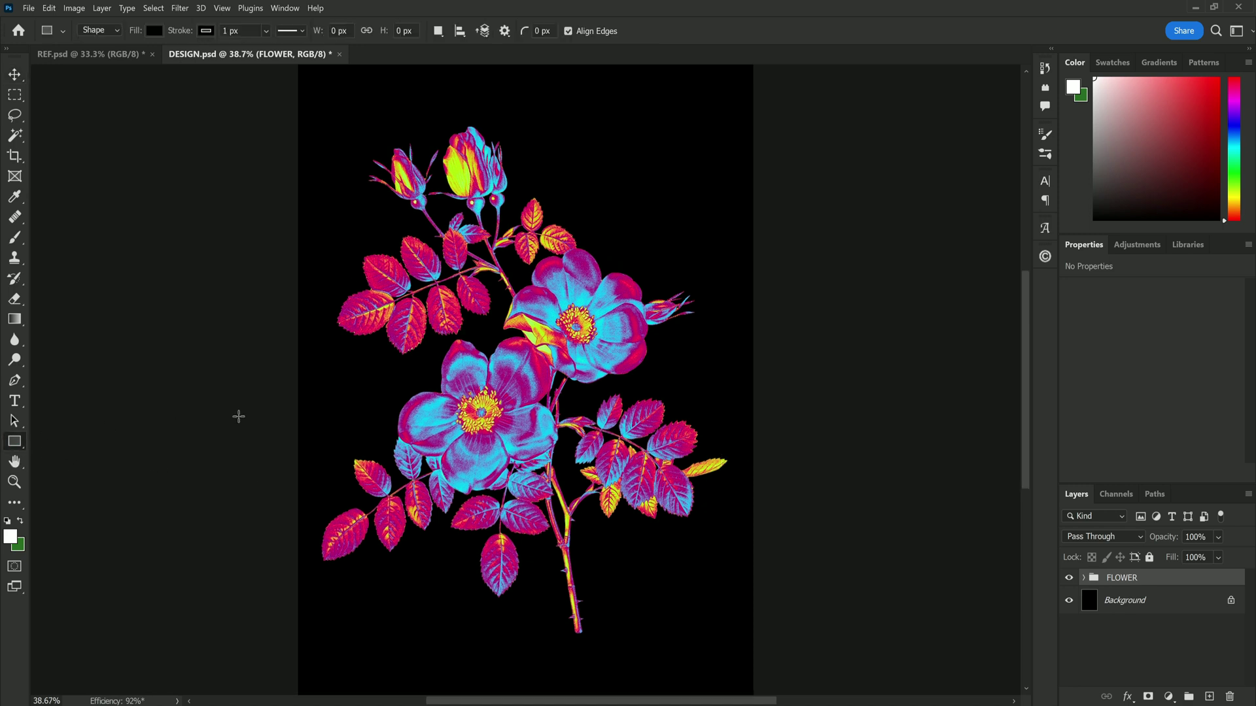
left_click_drag(453, 234, 618, 563)
key("v")
key("alt+BackSpace")
left_click(345, 31)
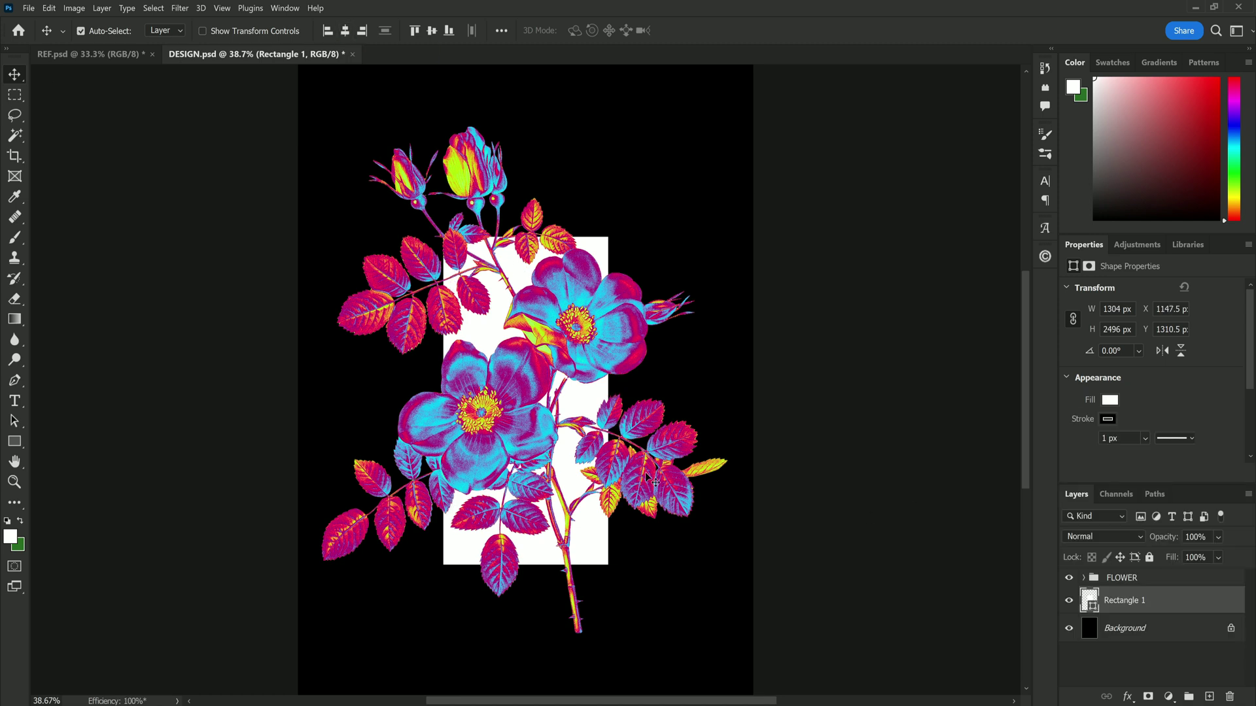
Resize the rectangle by raising both its top and bottom edges.
key("ctrl+t")
left_click_drag(523, 237, 520, 210)
key("Return")
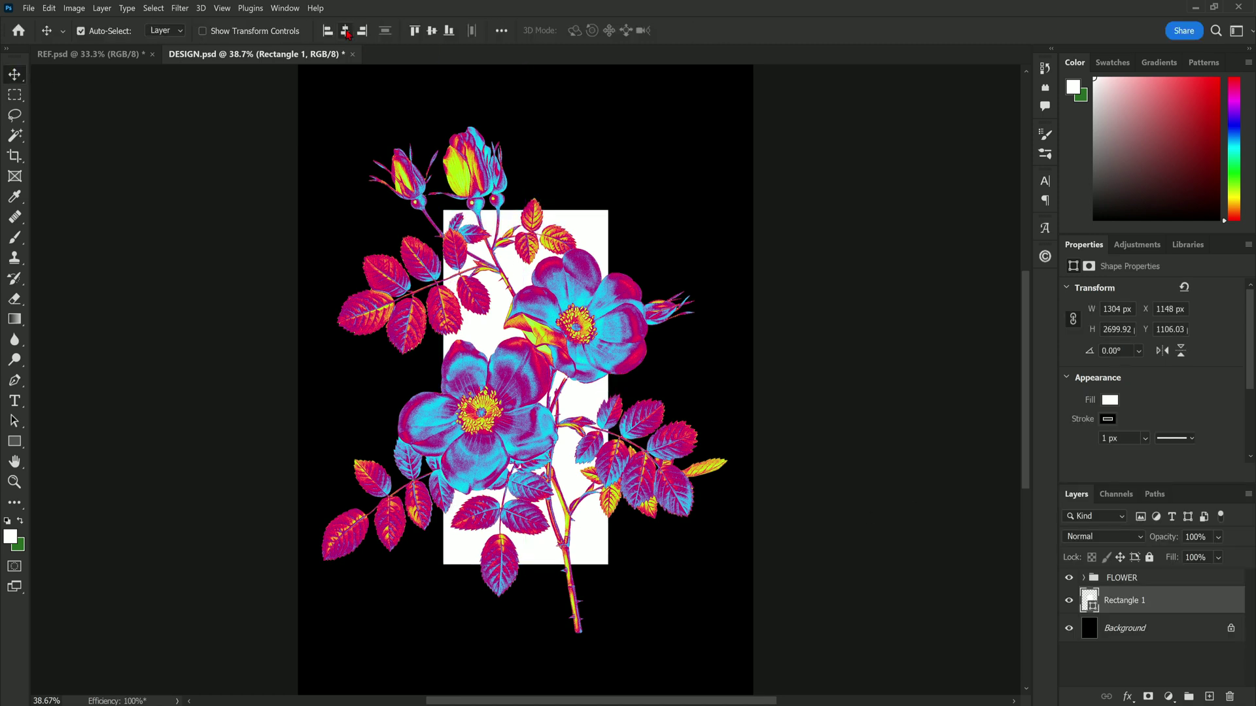
key("ctrl+t")
left_click_drag(525, 564, 525, 536)
key("Return")
Fill the rectangle with orange #f07c15.
left_click(1110, 399)
left_click(1239, 430)
type("f07c15")
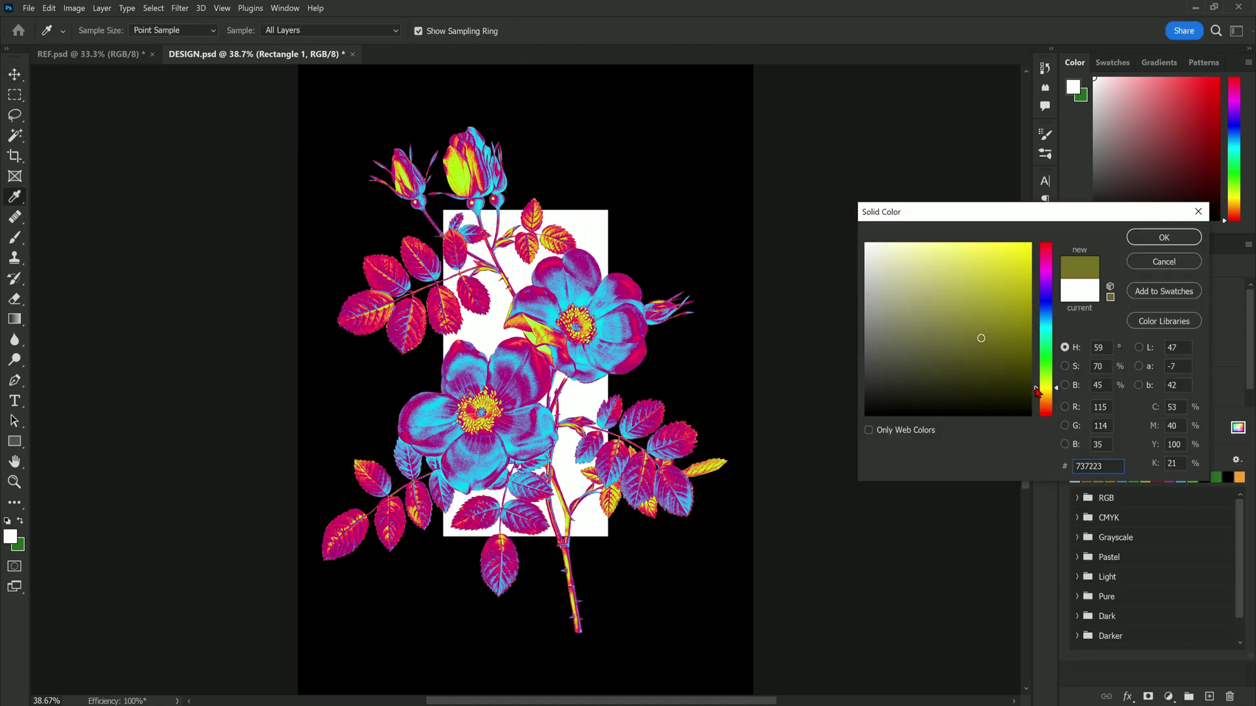
key("Return")
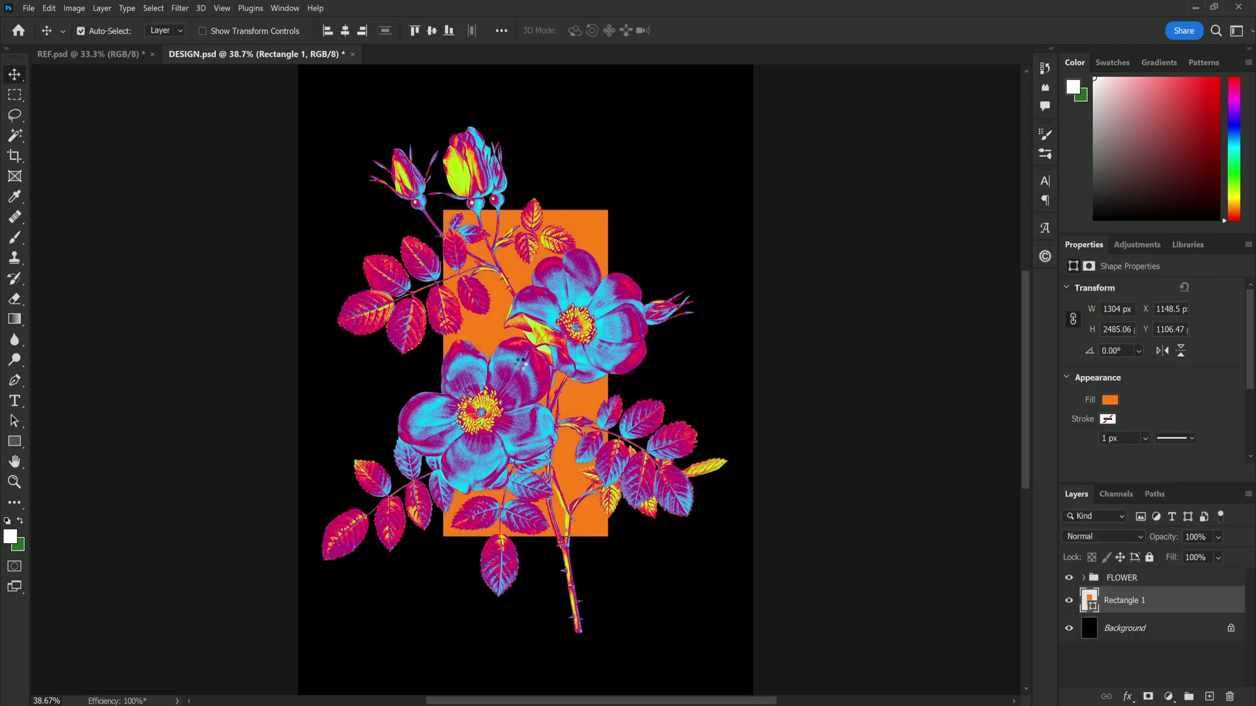
Scale the placed grey texture down and position it over the orange box.
left_click_drag(751, 378, 551, 382)
left_click_drag(405, 340, 463, 342)
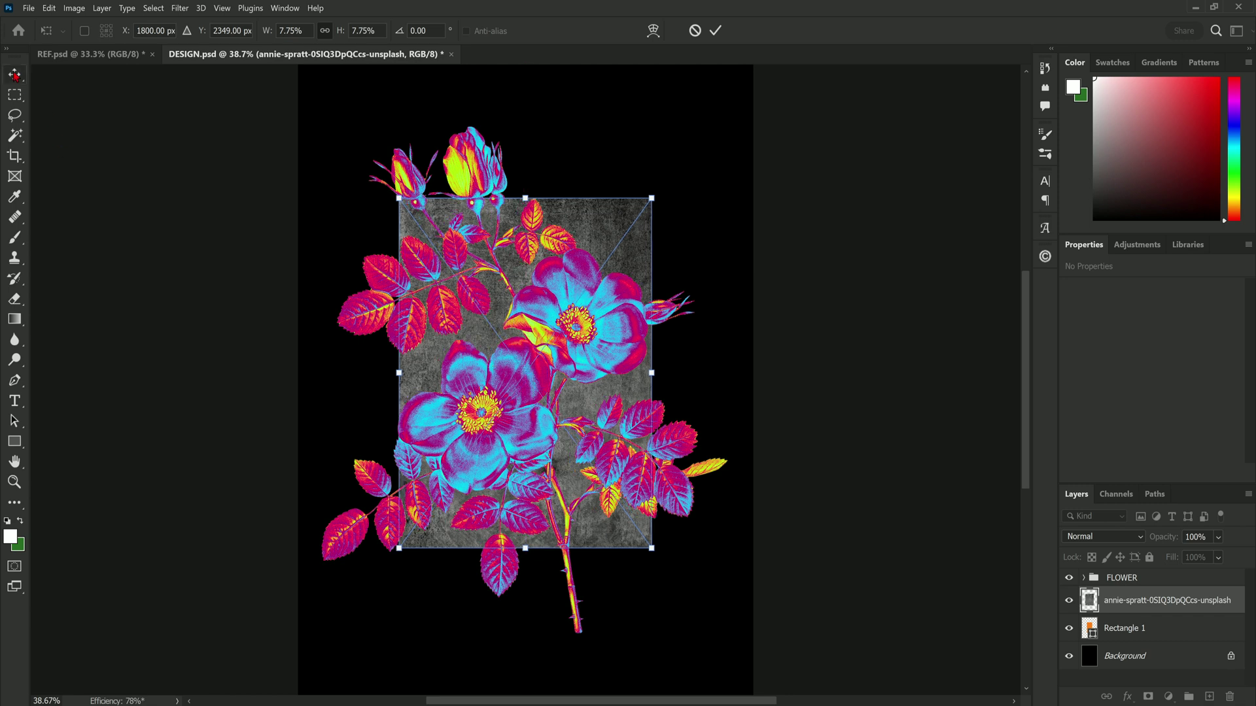
left_click(716, 30)
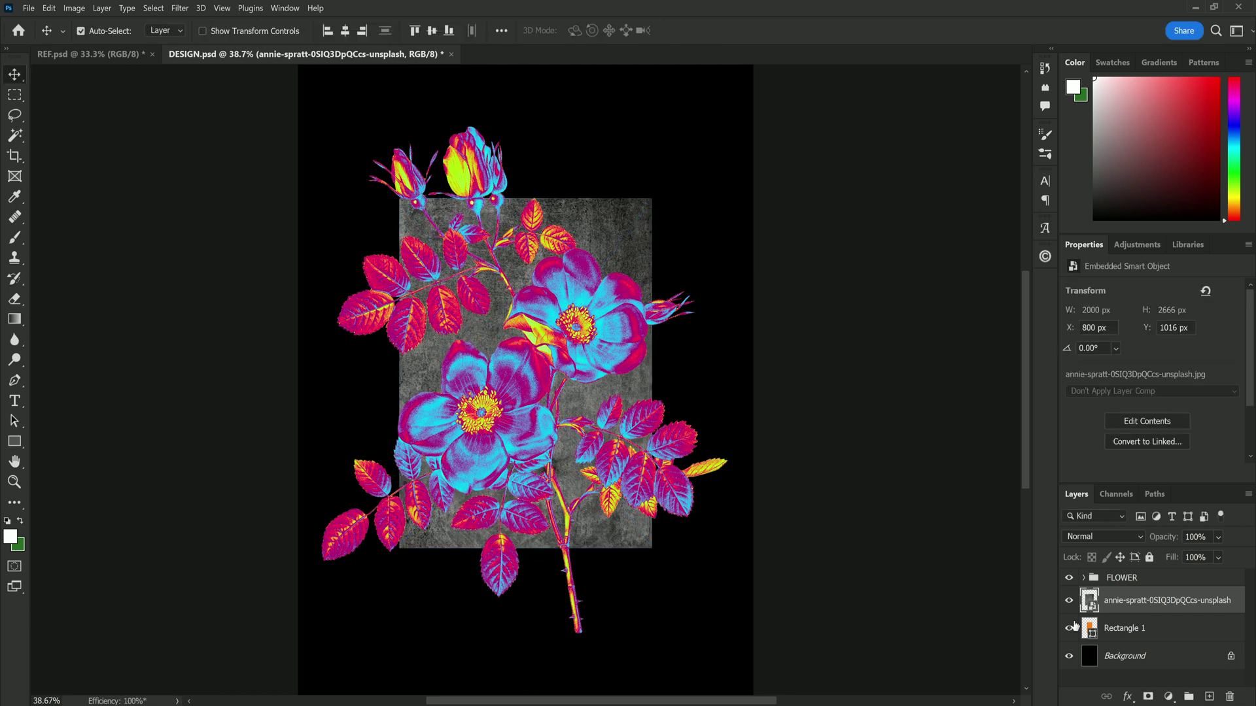
Clip the texture to the orange rectangle and set its blend mode to Soft Light.
left_click(1153, 612, "alt")
left_click(1105, 537)
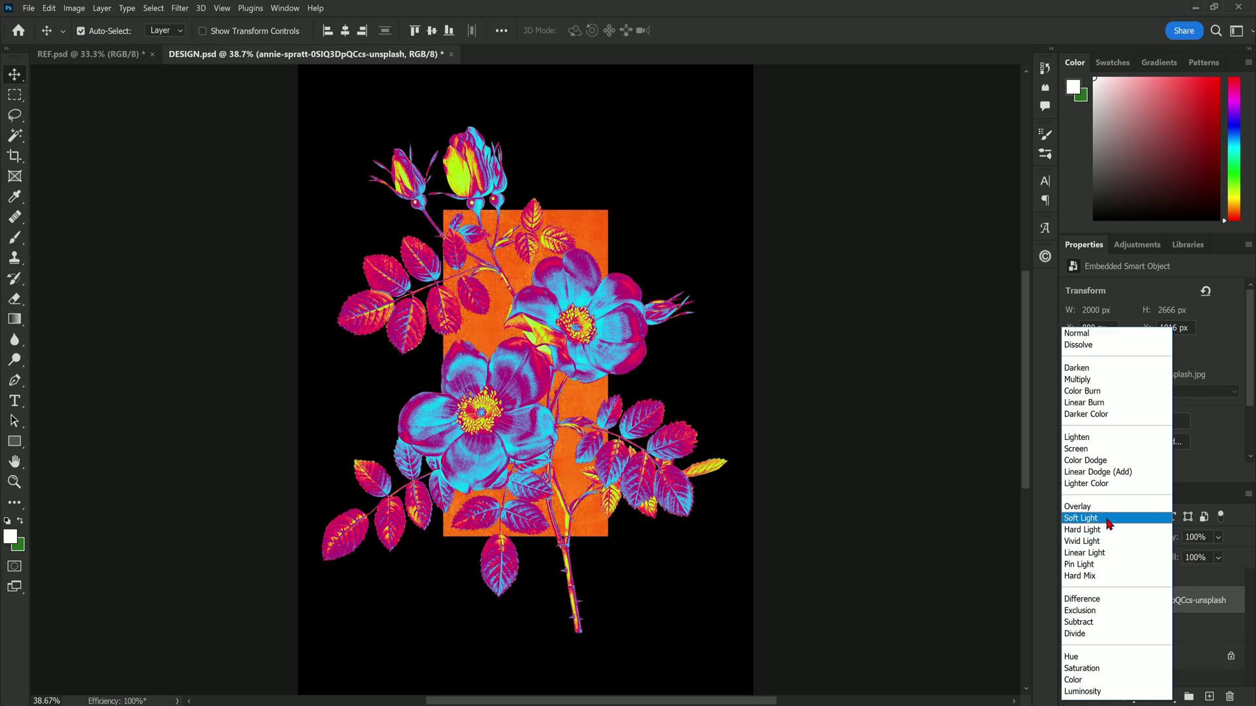
left_click(1093, 518)
left_click(1125, 628)
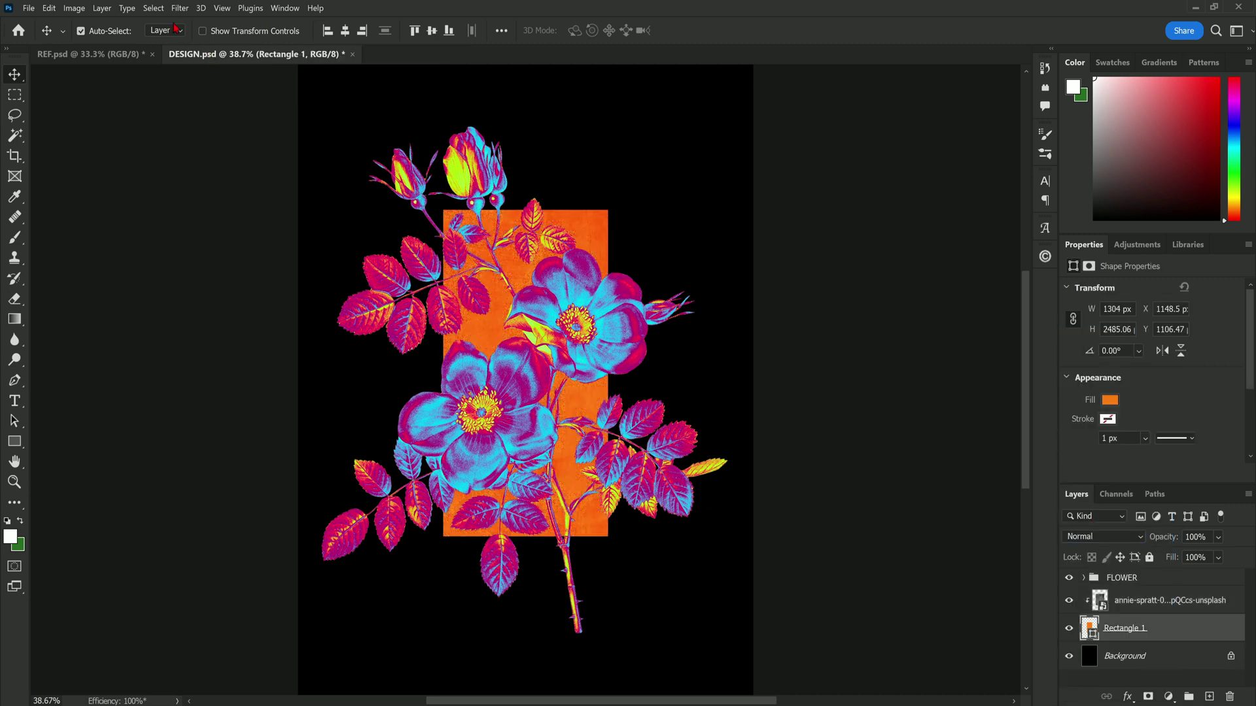
Convert Rectangle 1 to a smart object and add an 8.69% Add Noise smart filter.
left_click(156, 8)
mouse_move(176, 12)
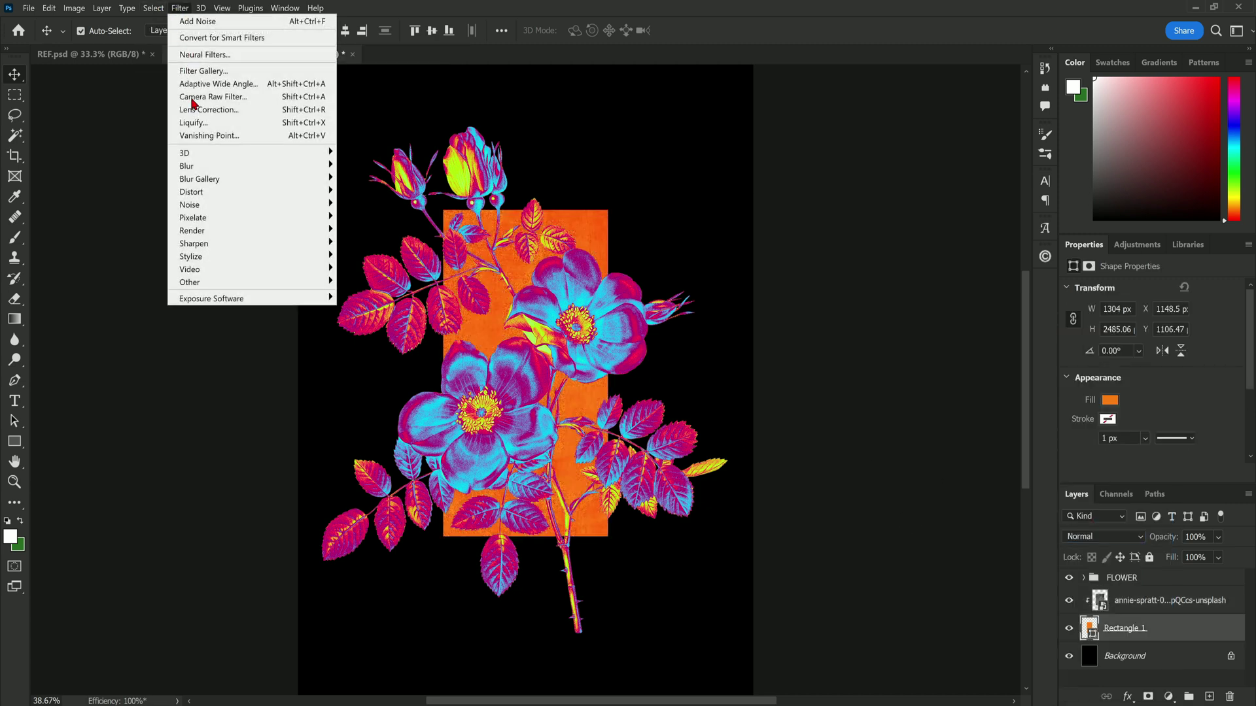
mouse_move(201, 204)
left_click(356, 203)
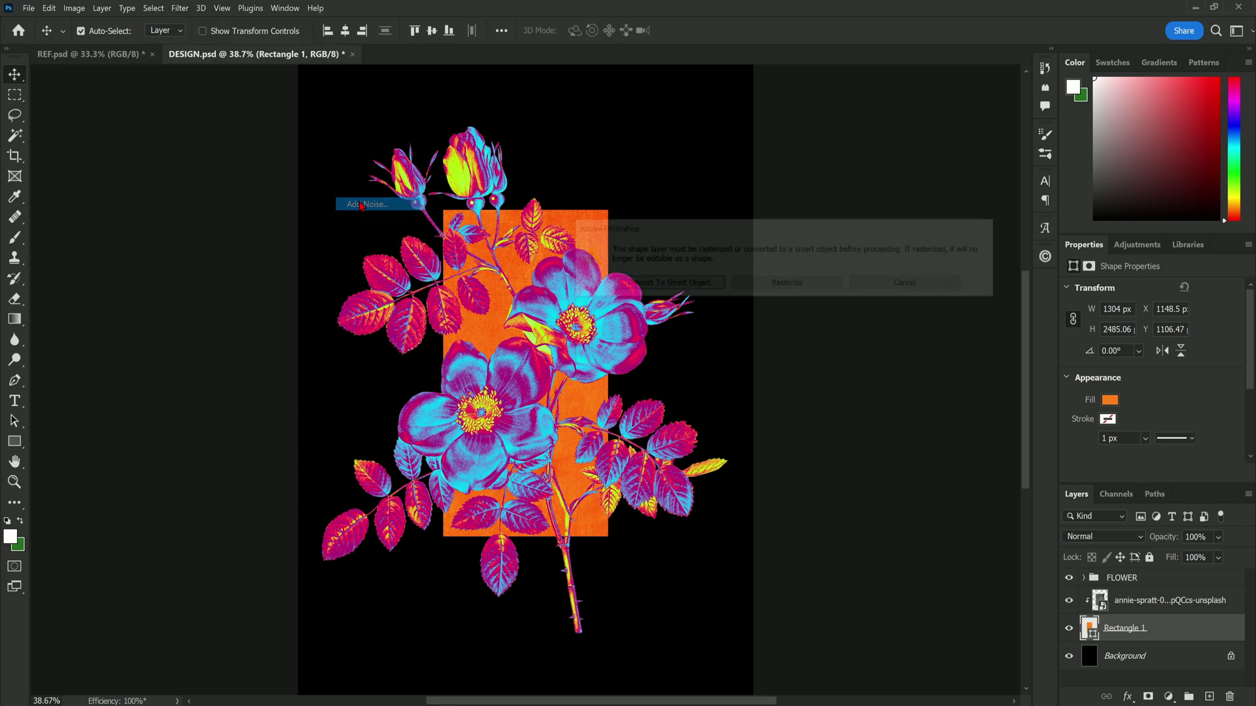
left_click(669, 288)
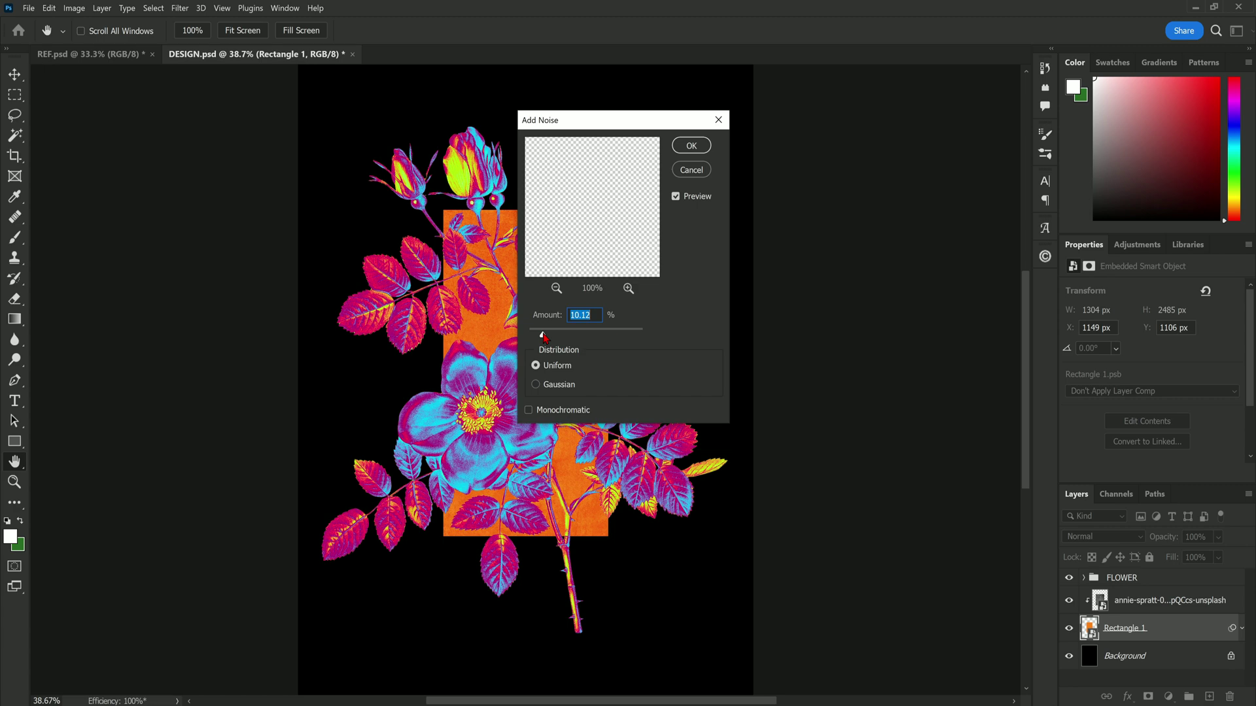
left_click(698, 151)
Zoom in to 100% to inspect the grain, then fit the design on screen.
left_click(14, 482)
left_click_drag(574, 482, 573, 482)
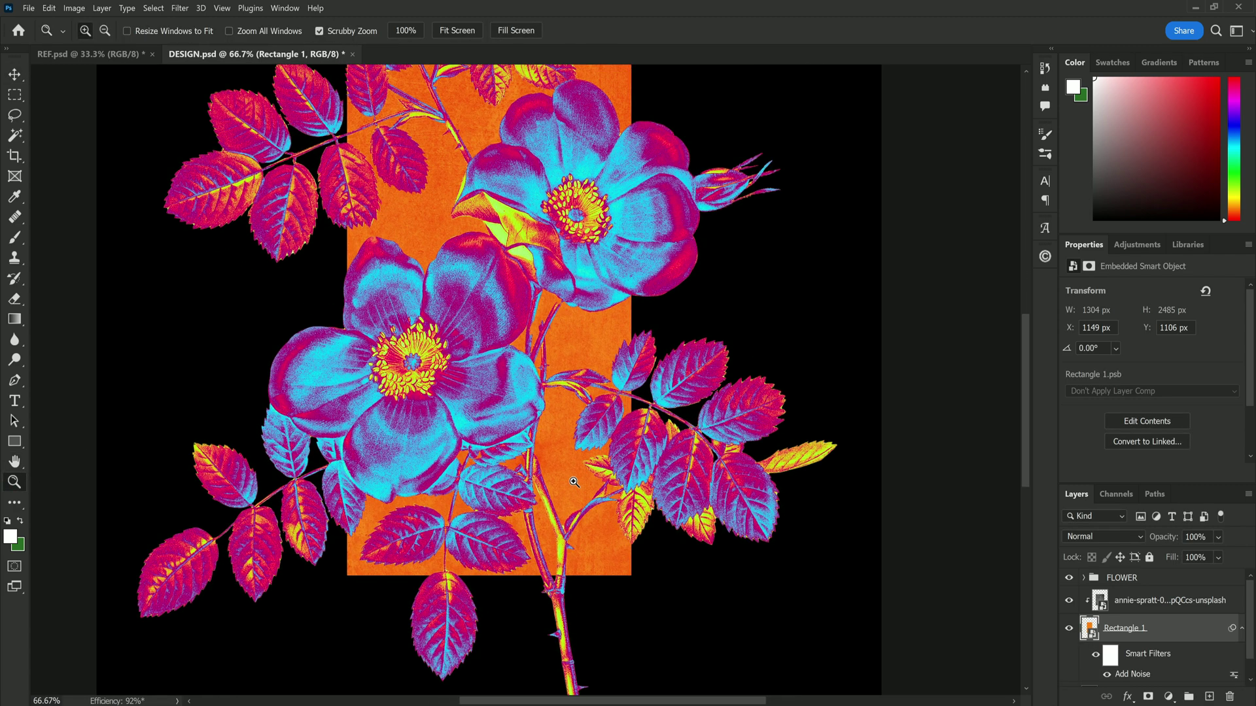
left_click(574, 497)
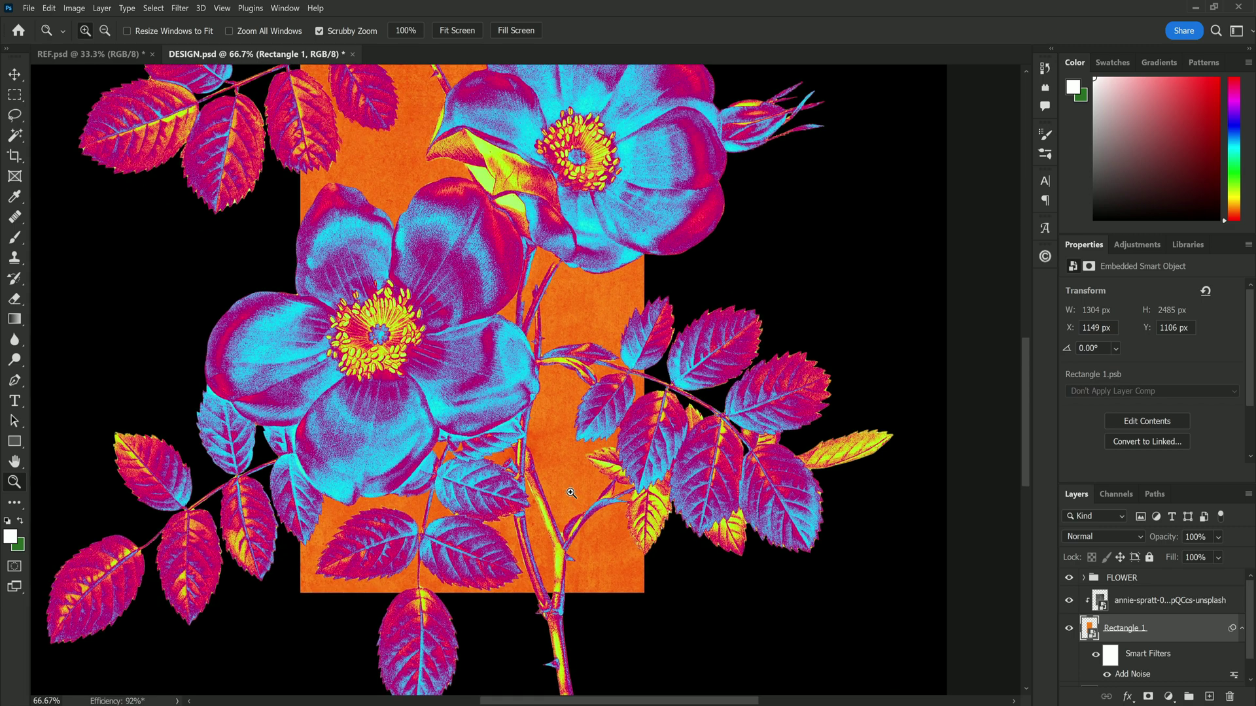
right_click(565, 479)
left_click(586, 484)
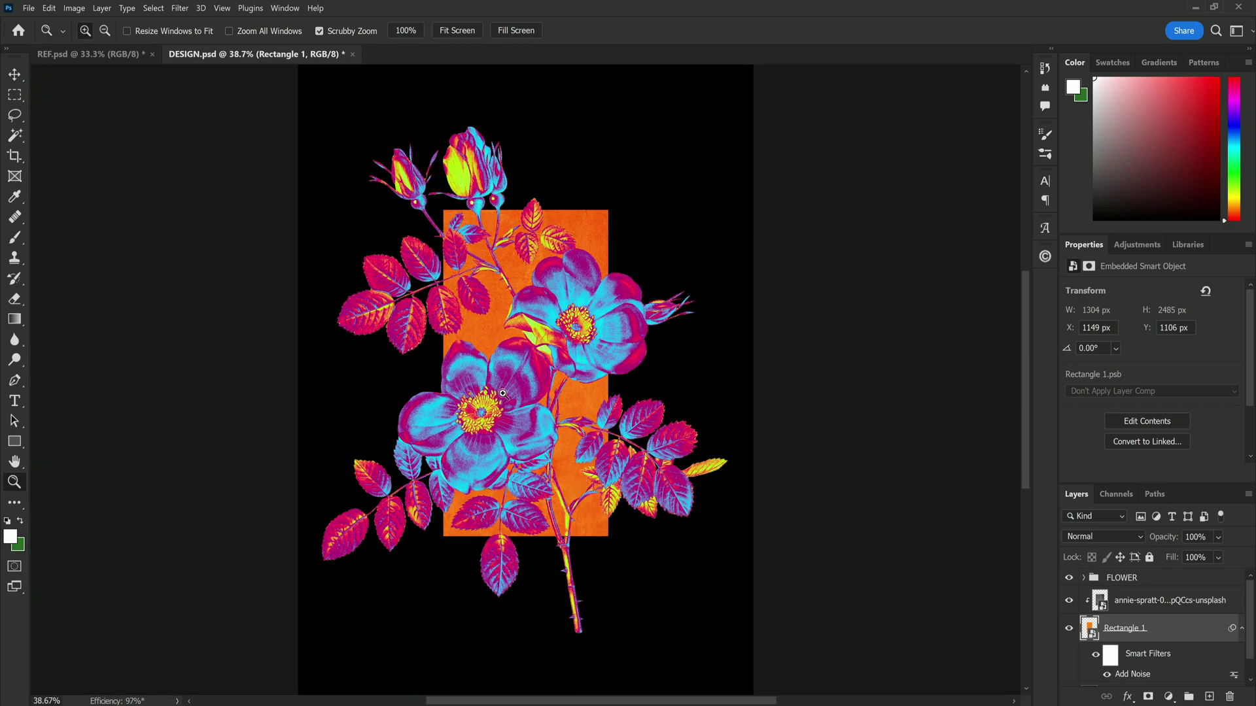
left_click(7, 76)
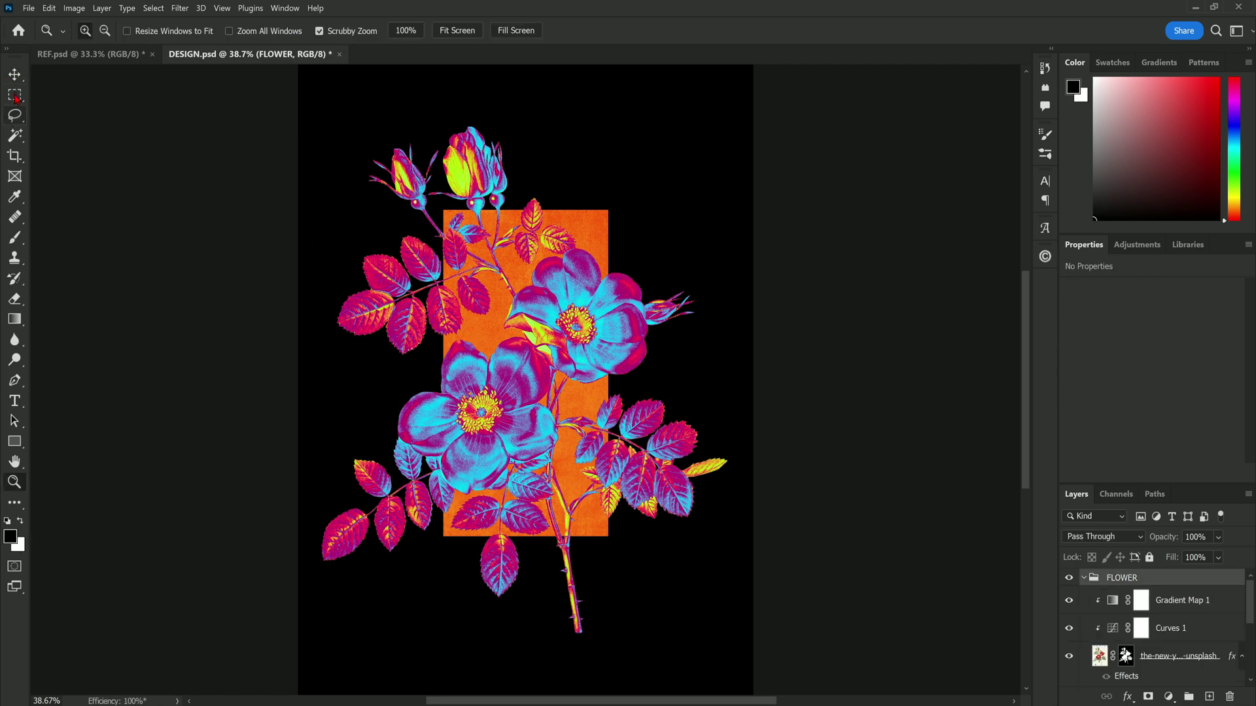
left_click(14, 75)
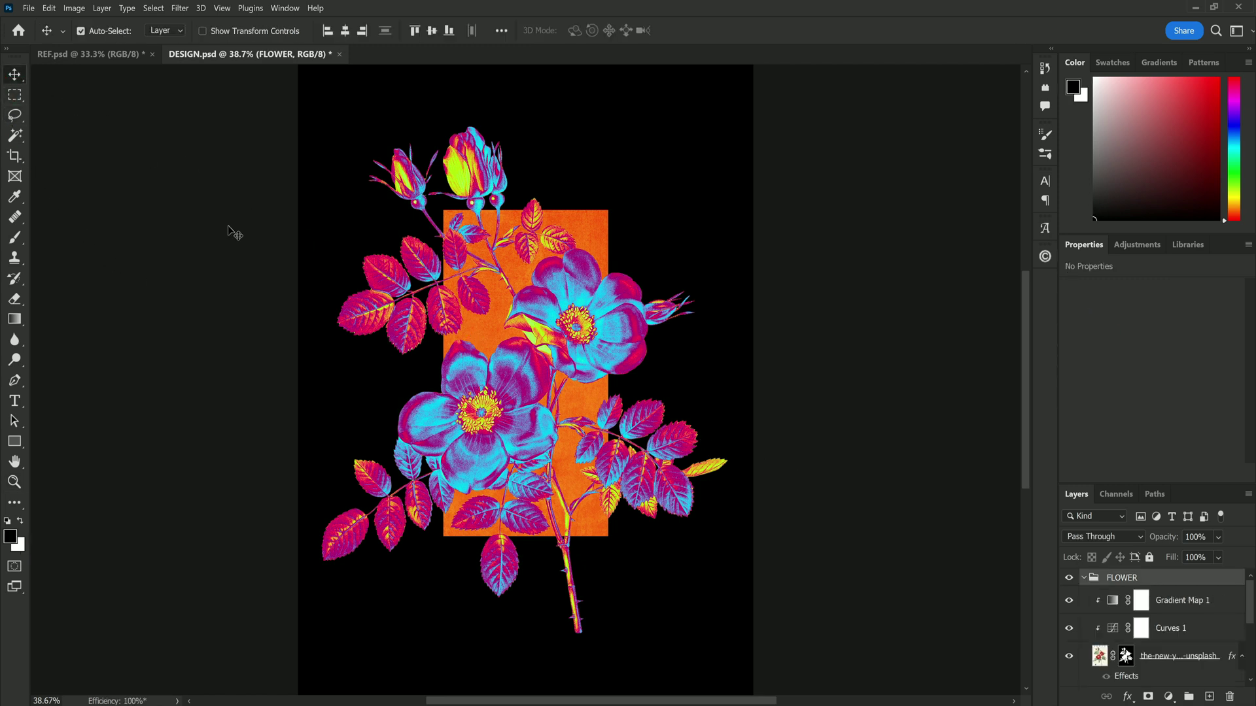
key("z")
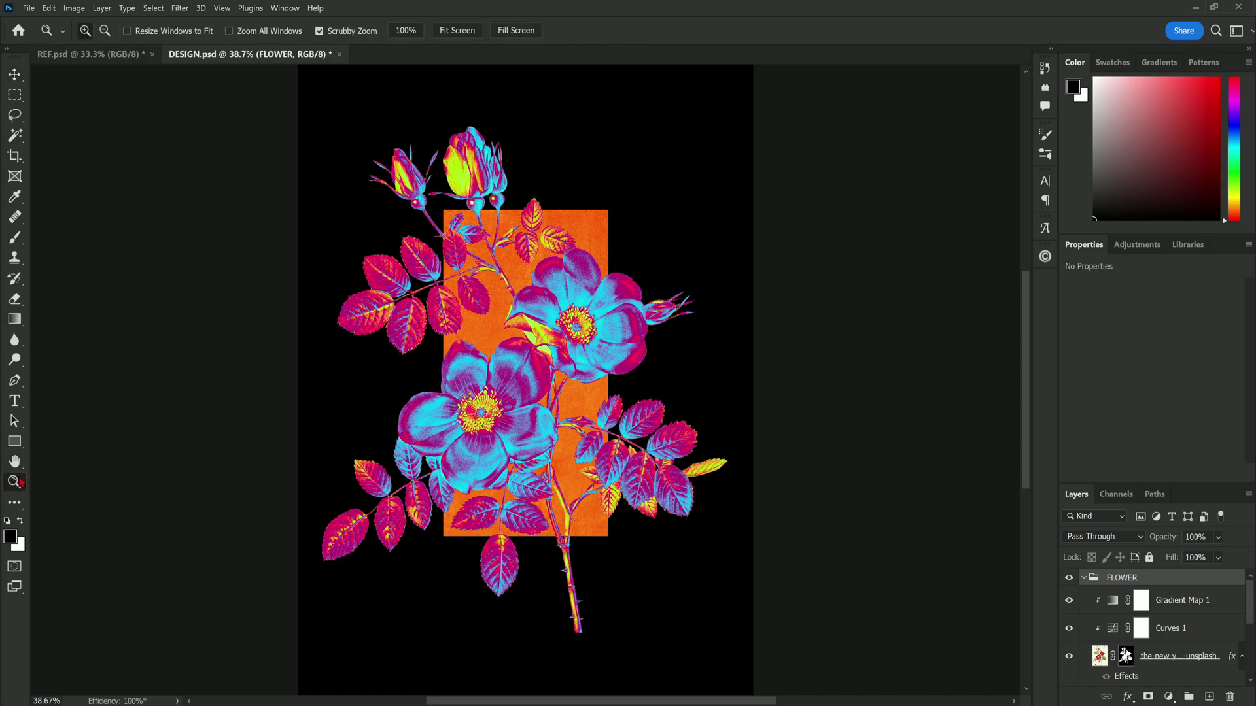
left_click(418, 318)
left_click(409, 350)
left_click(396, 387)
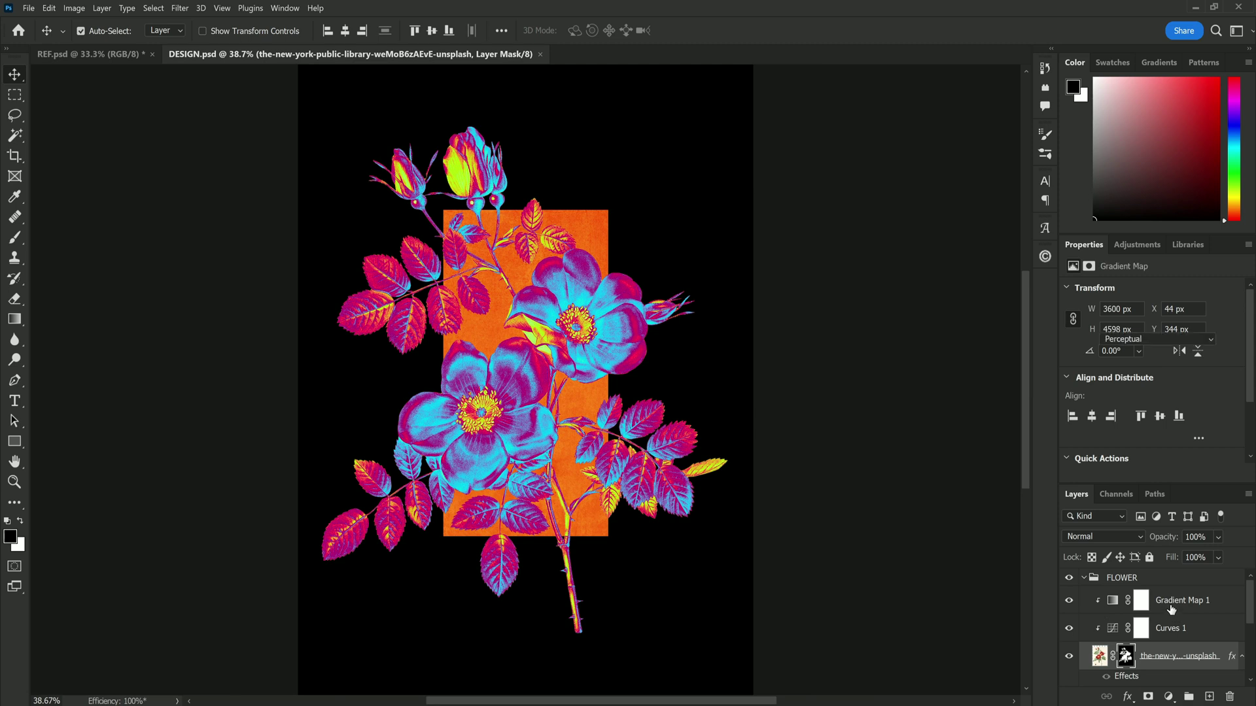
Group the texture layer and Rectangle 1 into a group named 'BOX'.
left_click(1140, 592)
scroll(1173, 635, "down", 1)
scroll(1173, 635, "down", 1)
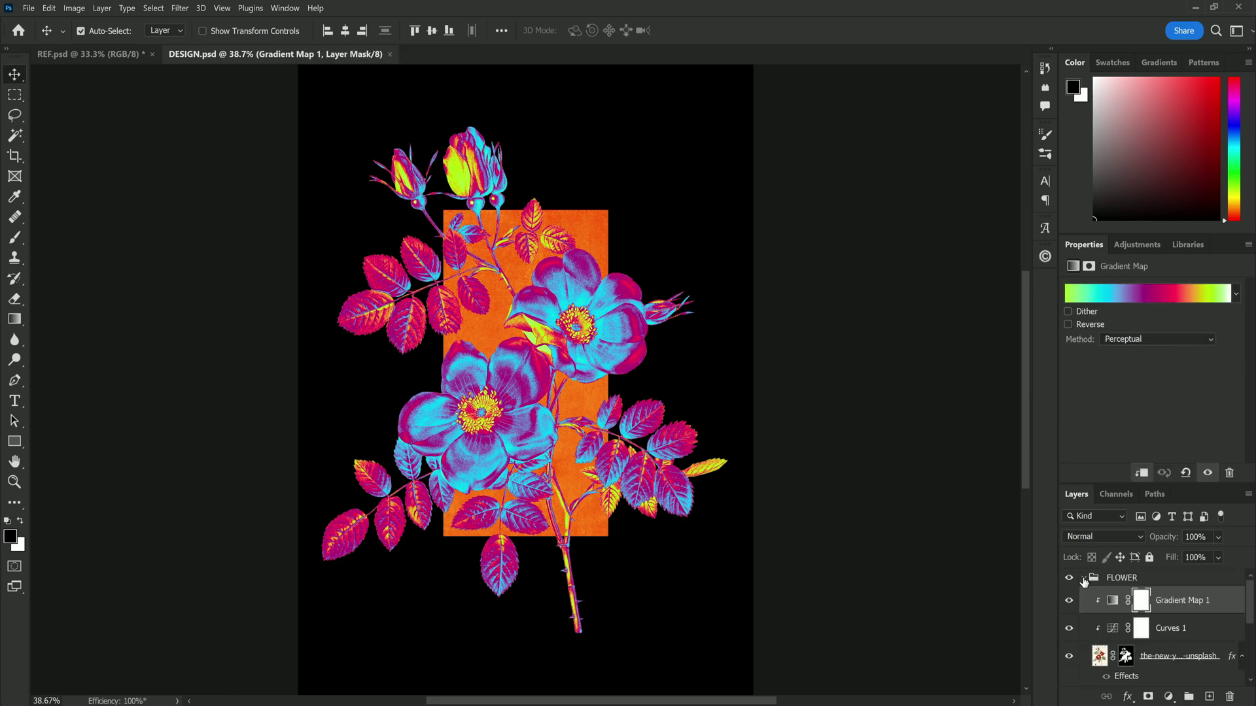
left_click(1151, 601)
scroll(1137, 616, "down", 1)
left_click(1170, 616, "shift")
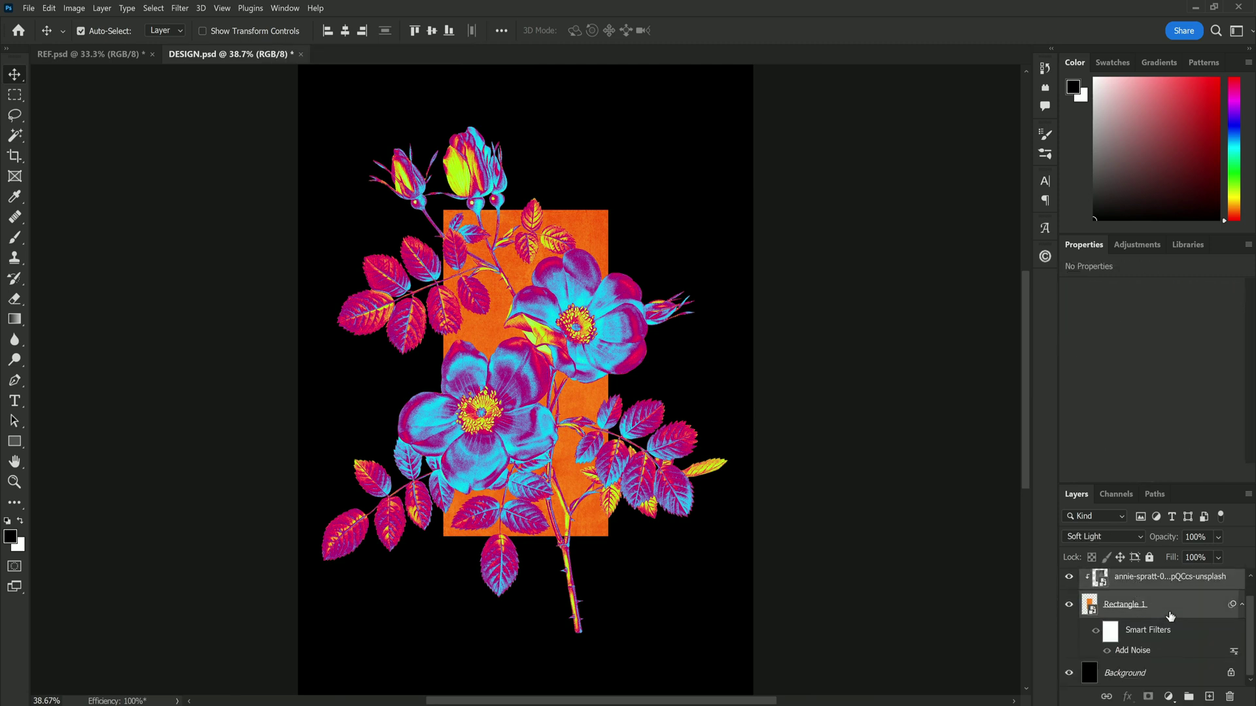
key("ctrl+g")
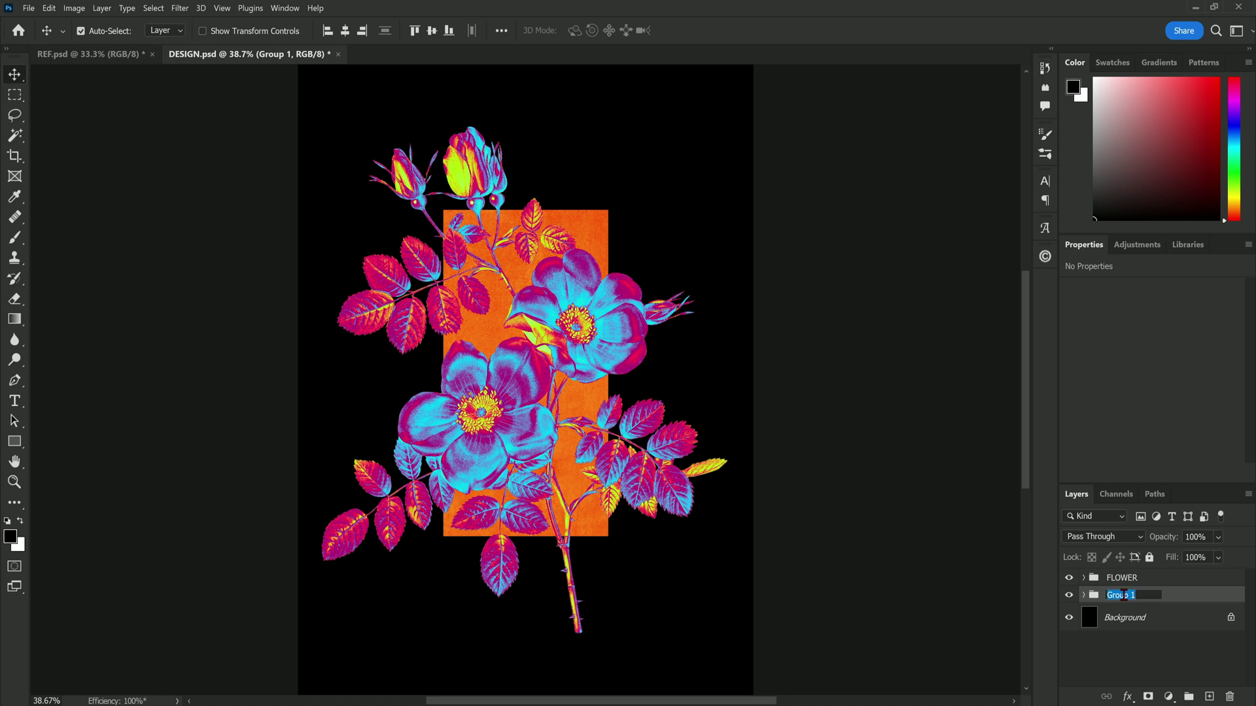
left_click(1155, 592)
type("BOX")
key("Return")
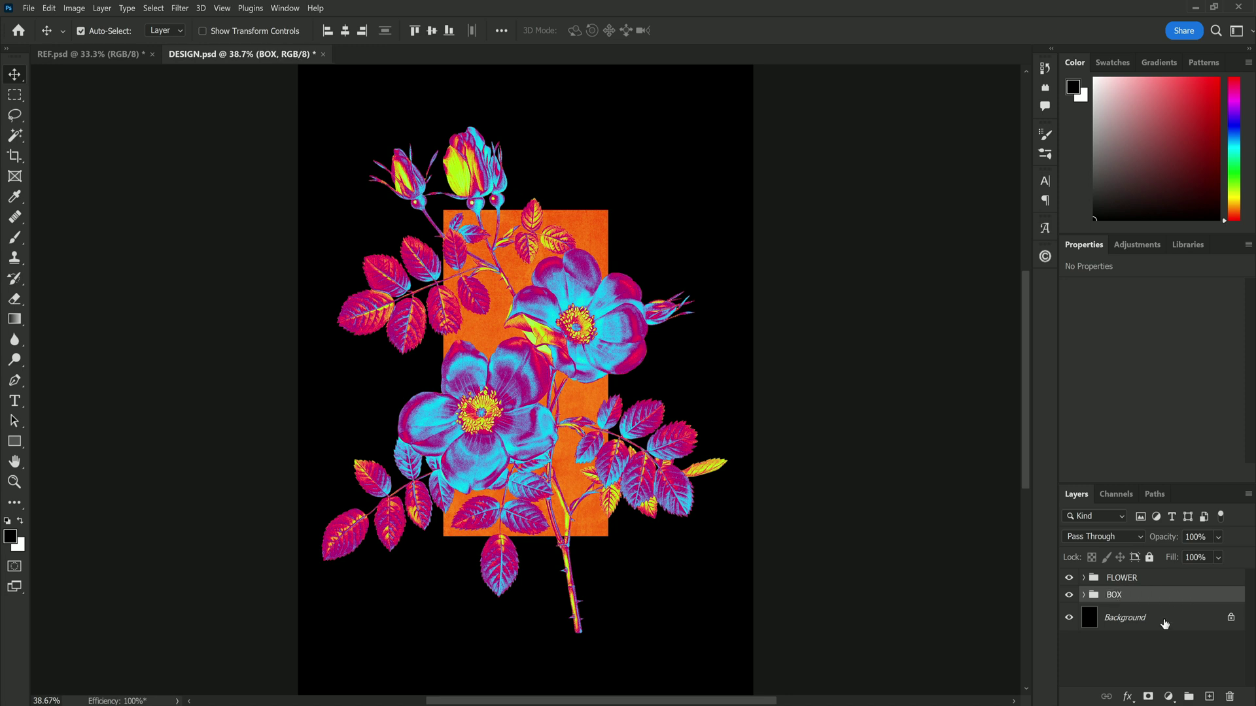
Add a Levels adjustment clipped to BOX with output black raised to about 33.
left_click(1126, 696)
left_click(1098, 697)
left_click(1169, 697)
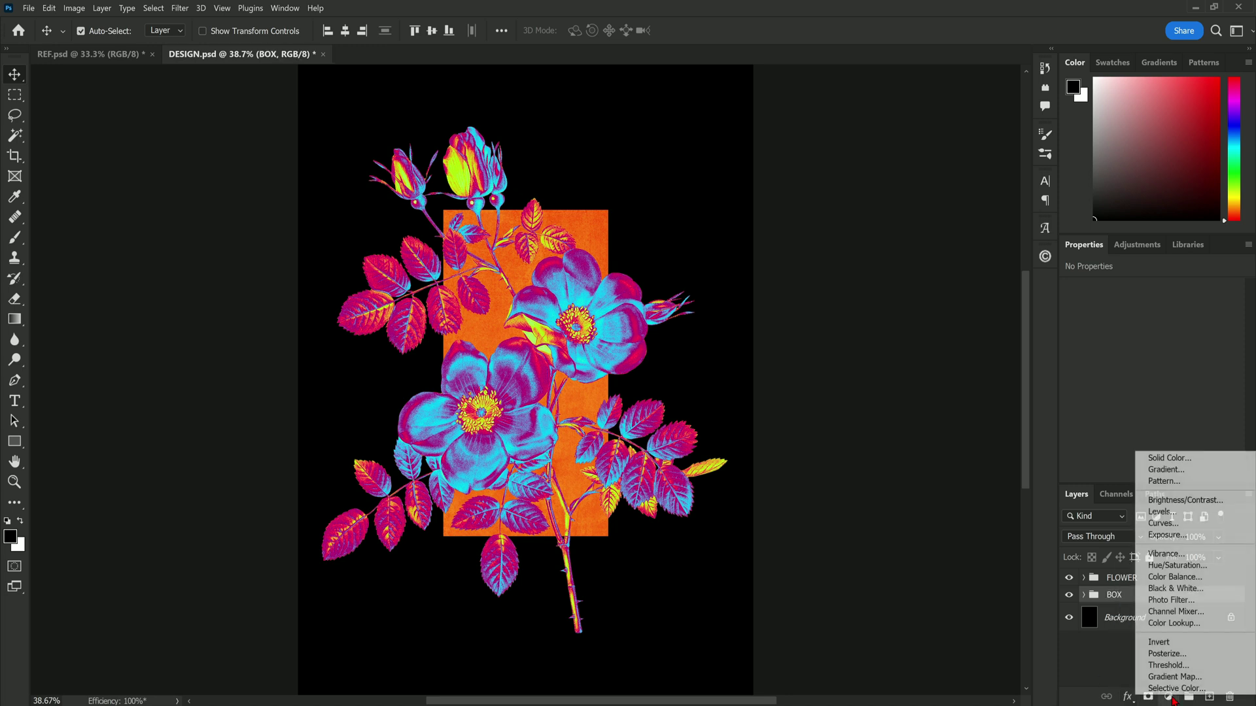
left_click(1171, 515)
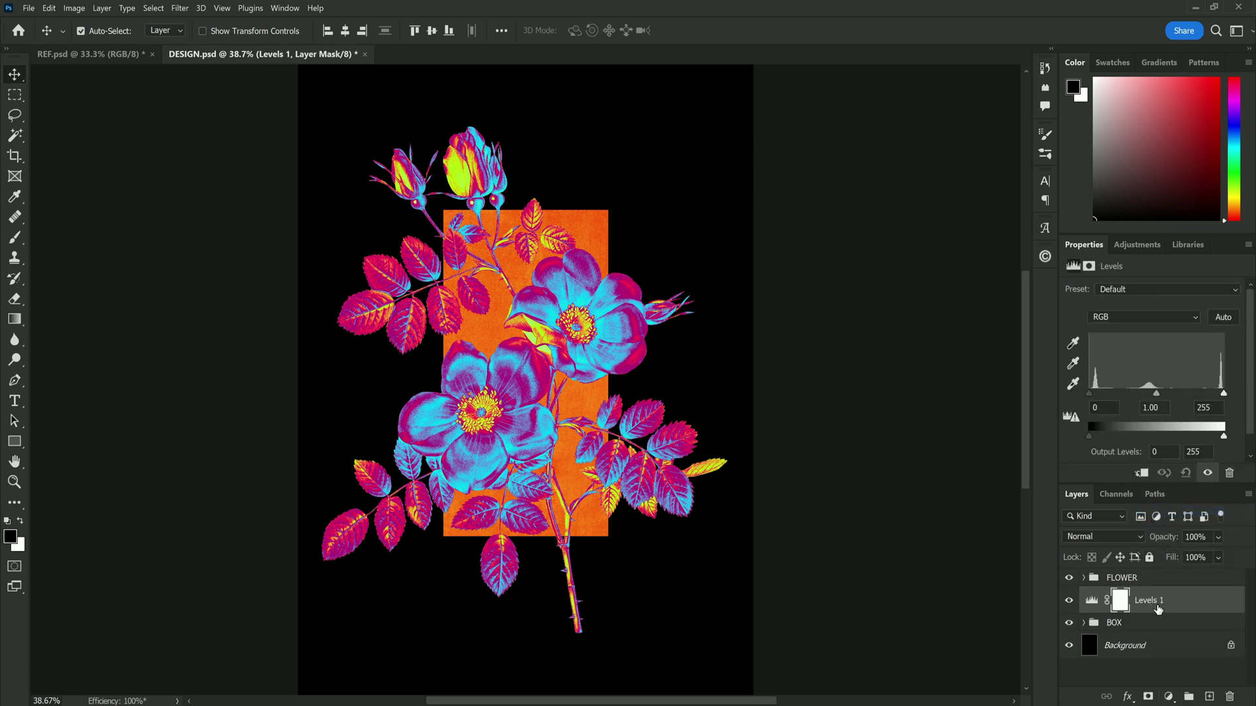
key("ctrl+alt+g")
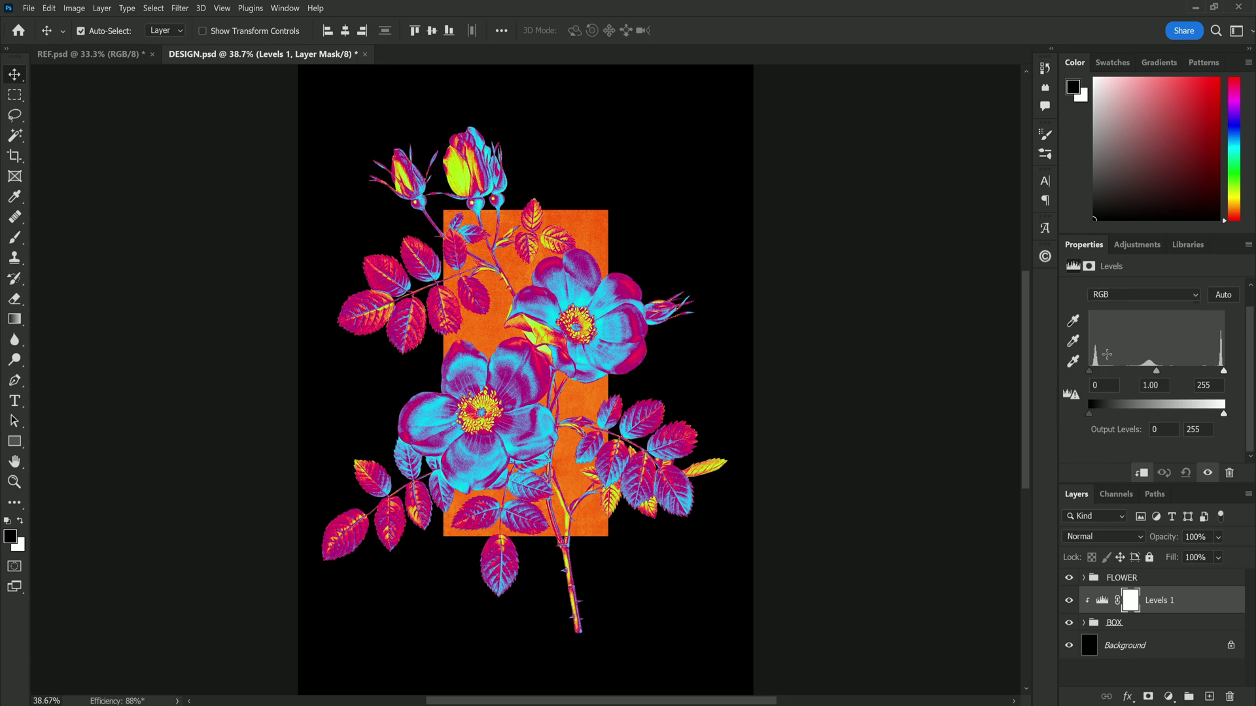
mouse_move(1102, 377)
left_mouse_down()
mouse_move(1087, 385)
mouse_move(1109, 419)
mouse_move(1145, 427)
mouse_move(1120, 428)
left_mouse_up()
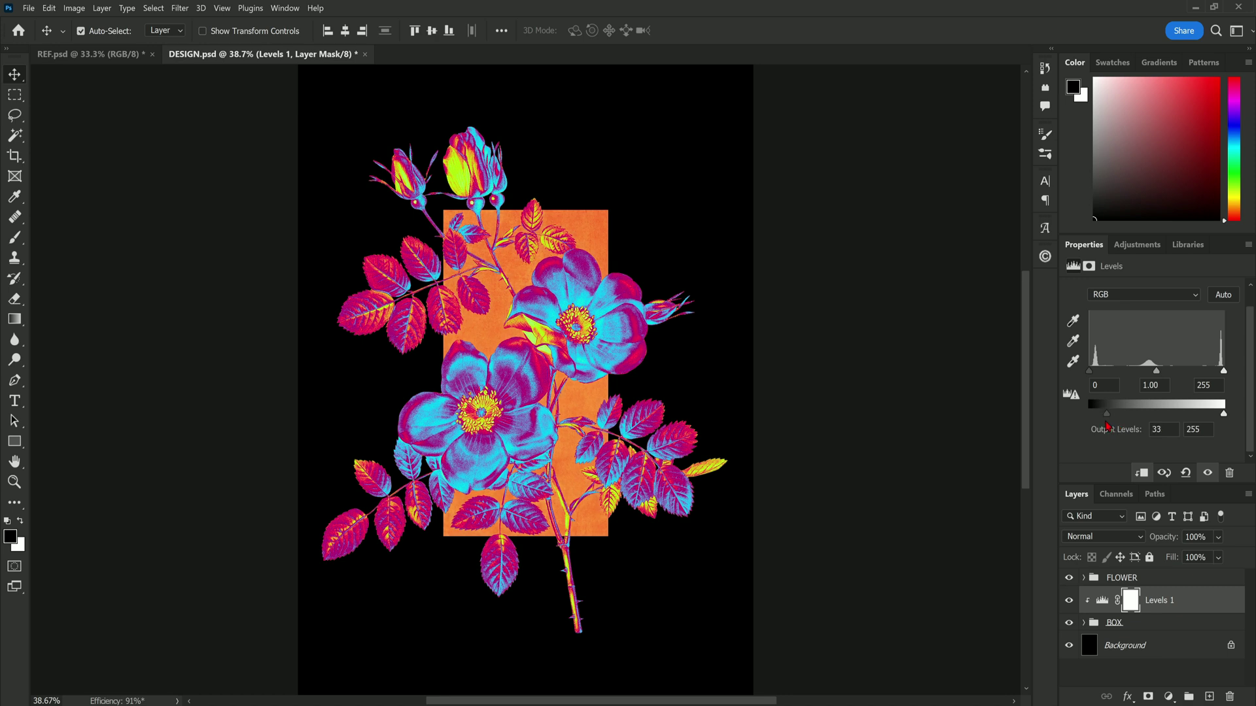
Add a 2 px Inside Stroke effect to the rose image layer in the FLOWER group.
left_click(548, 489)
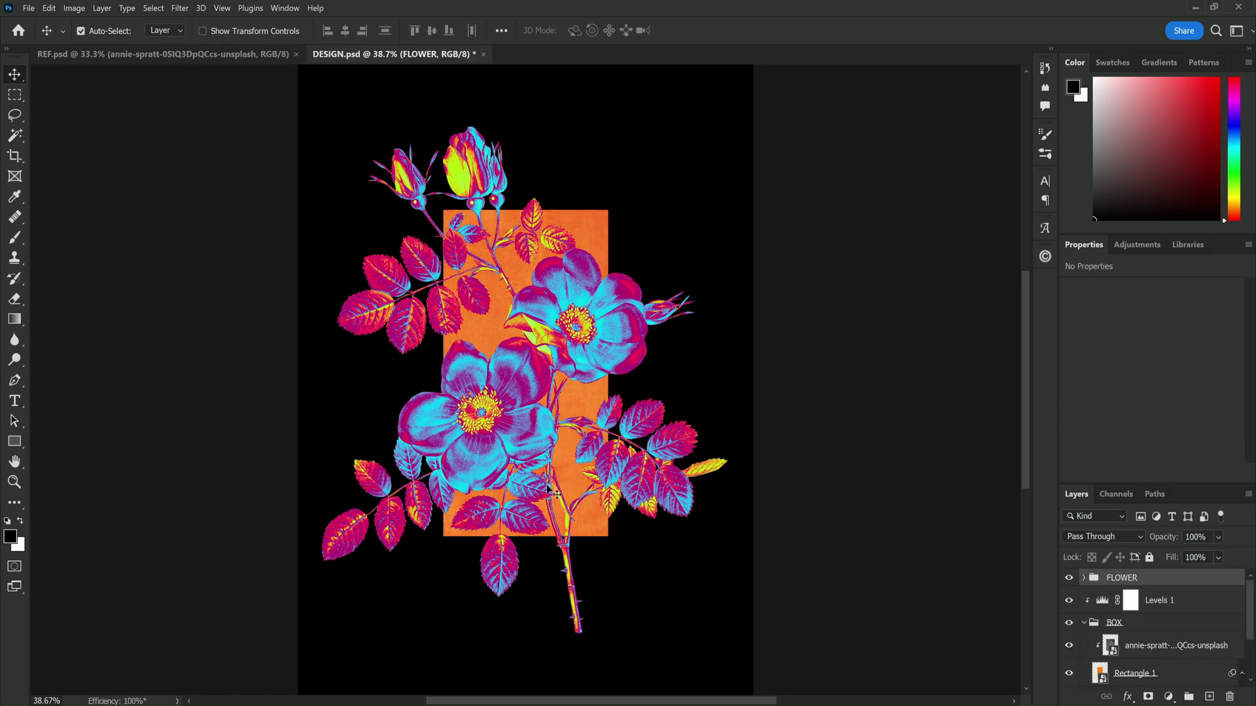
left_click(1084, 578)
left_click(1099, 624)
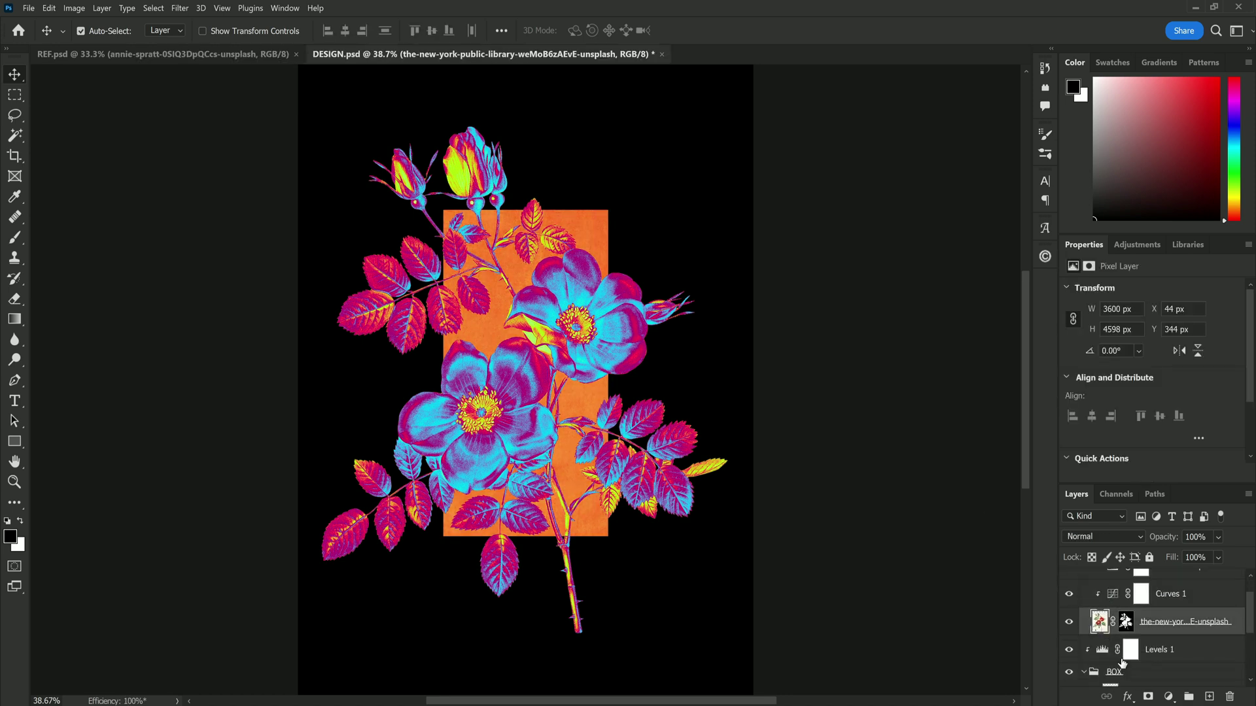
left_click(1126, 696)
left_click(1017, 612)
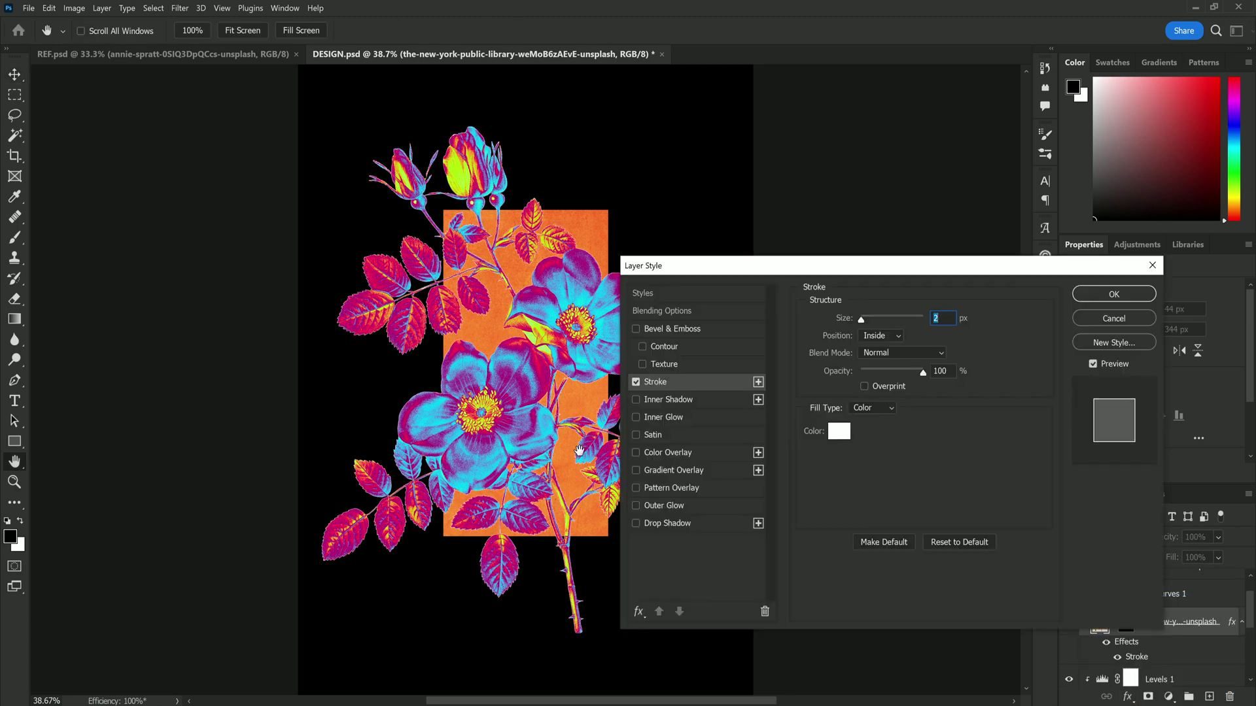
left_click(880, 335)
left_click(880, 355)
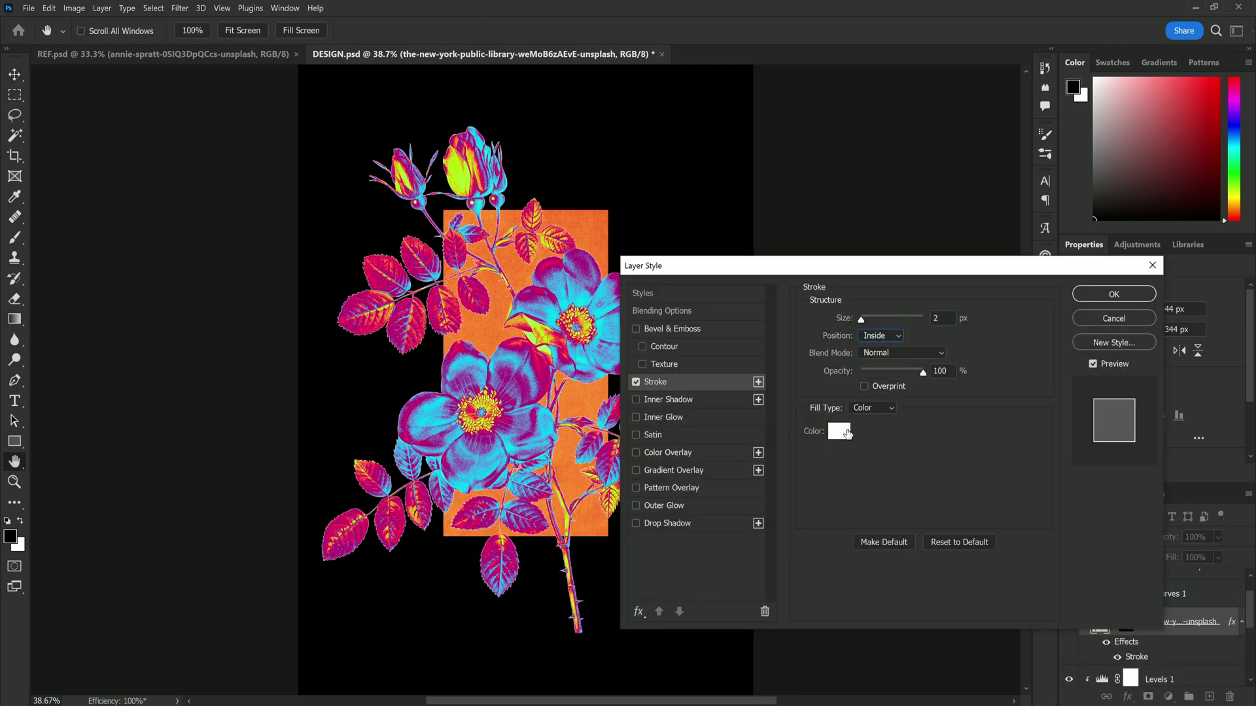
Set the stroke colour to hot pink #fe0055 sampled from the flower, apply, and inspect.
left_click(839, 431)
left_click(550, 261)
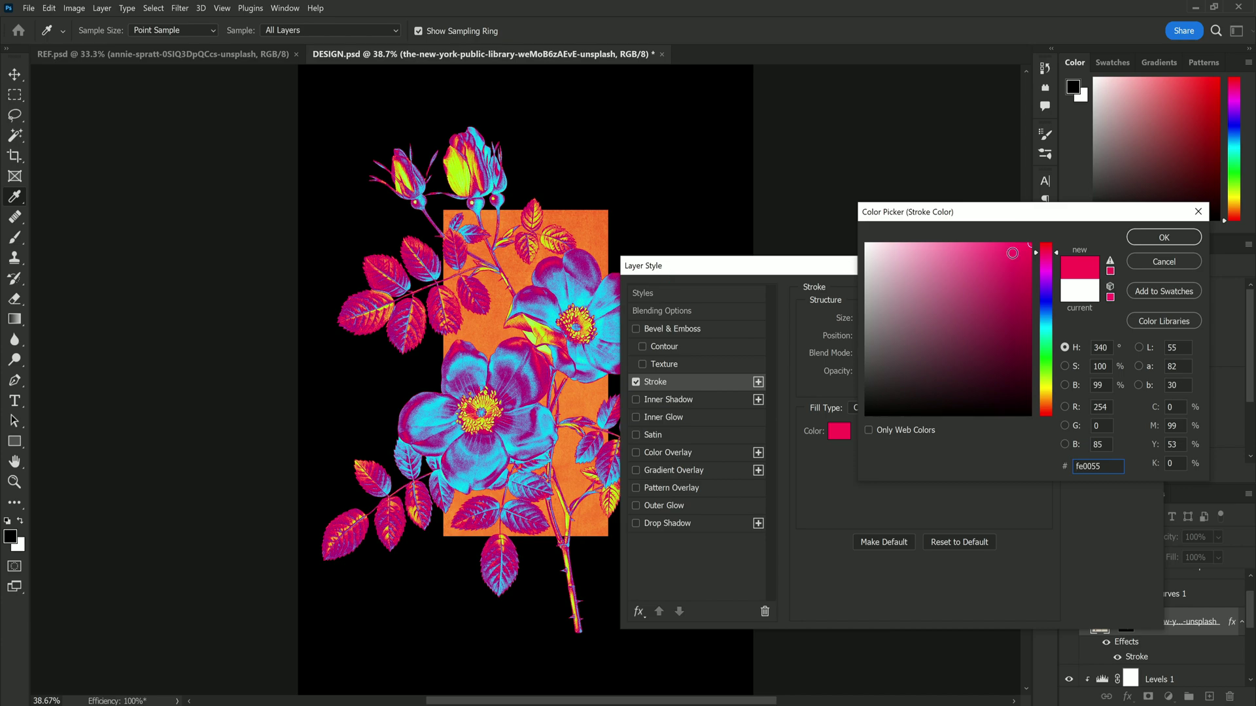
left_click(1163, 237)
left_click(1112, 292)
key("z")
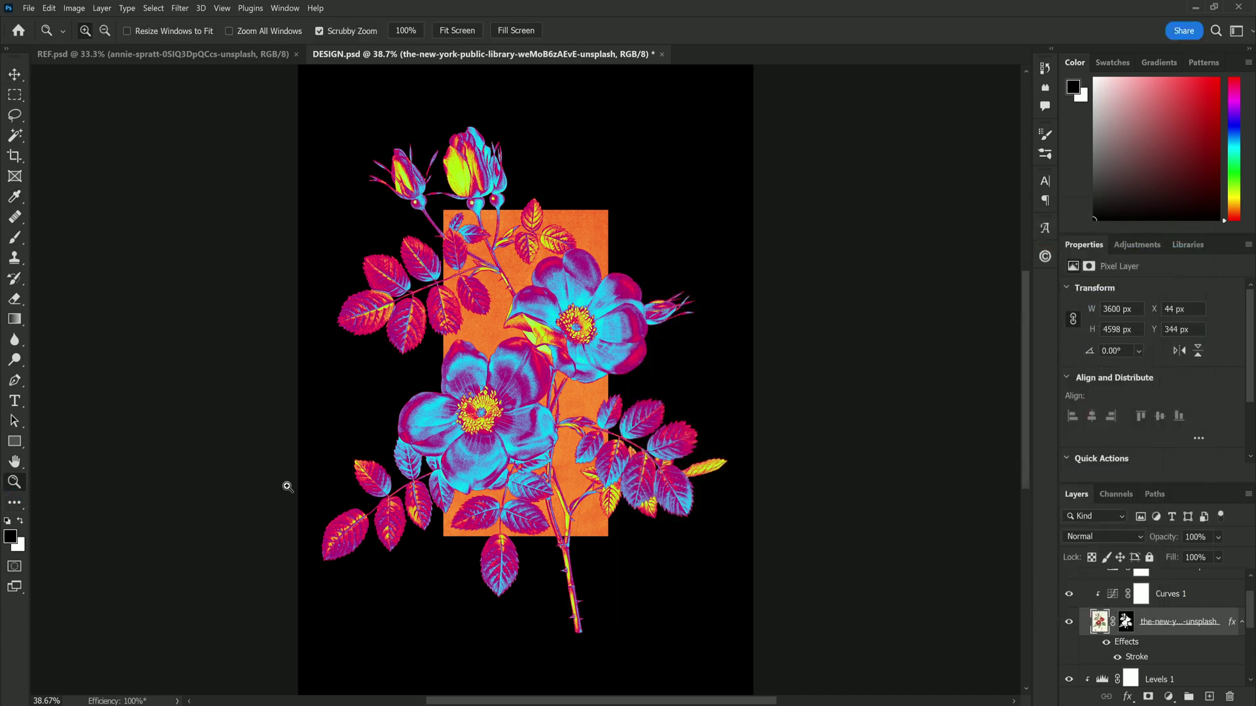
left_click_drag(333, 535, 409, 571)
scroll(409, 572, "down", 1)
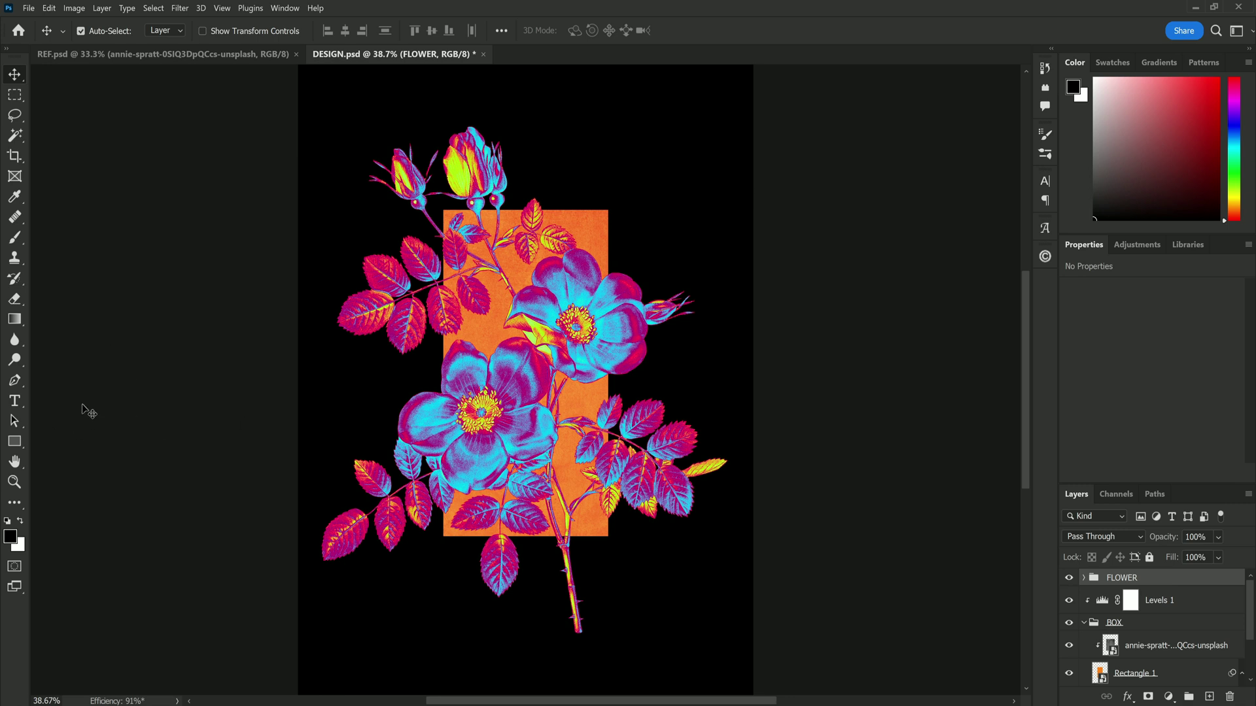
Add a text layer reading 'Oblivion' over the rose.
left_click(15, 401)
left_click(470, 371)
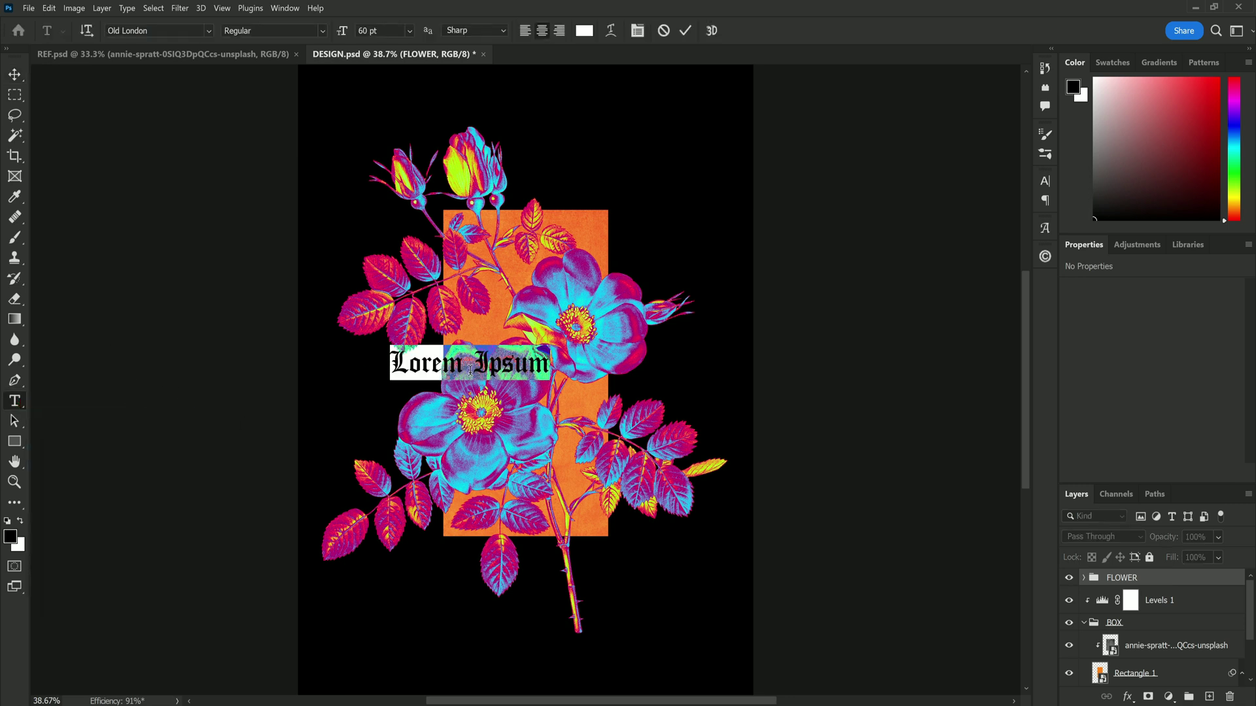
type("Oblivion")
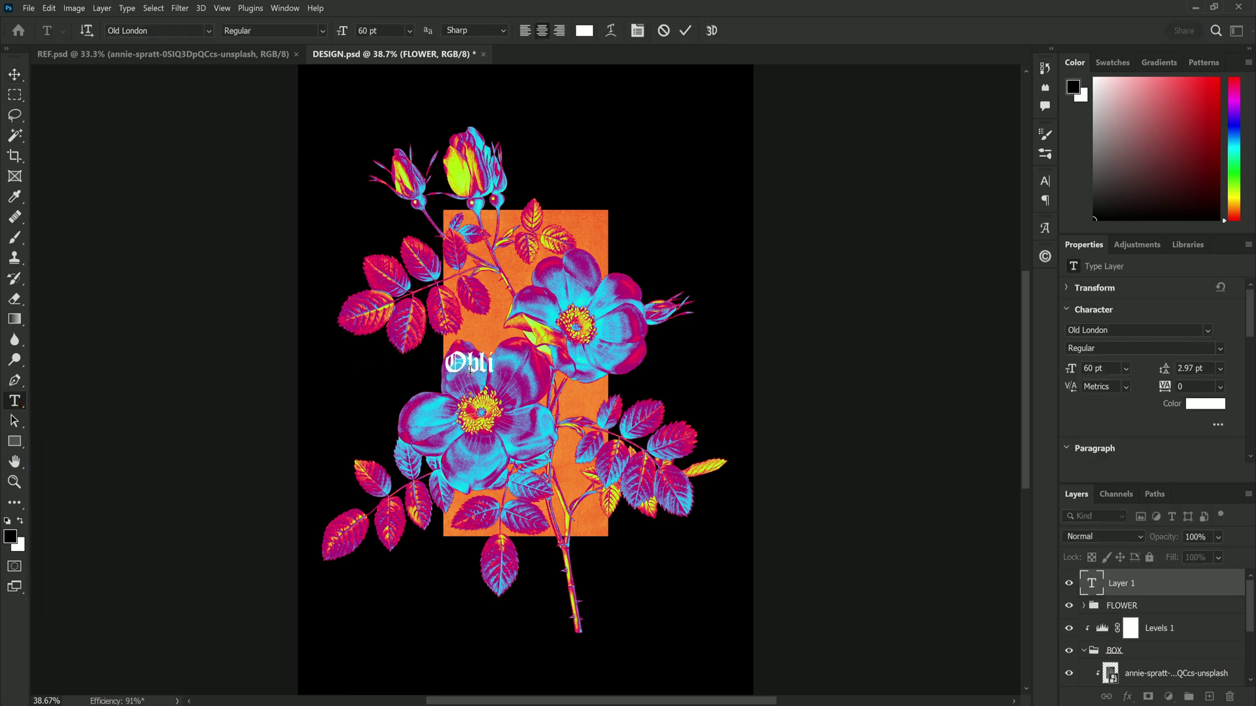
left_click(13, 76)
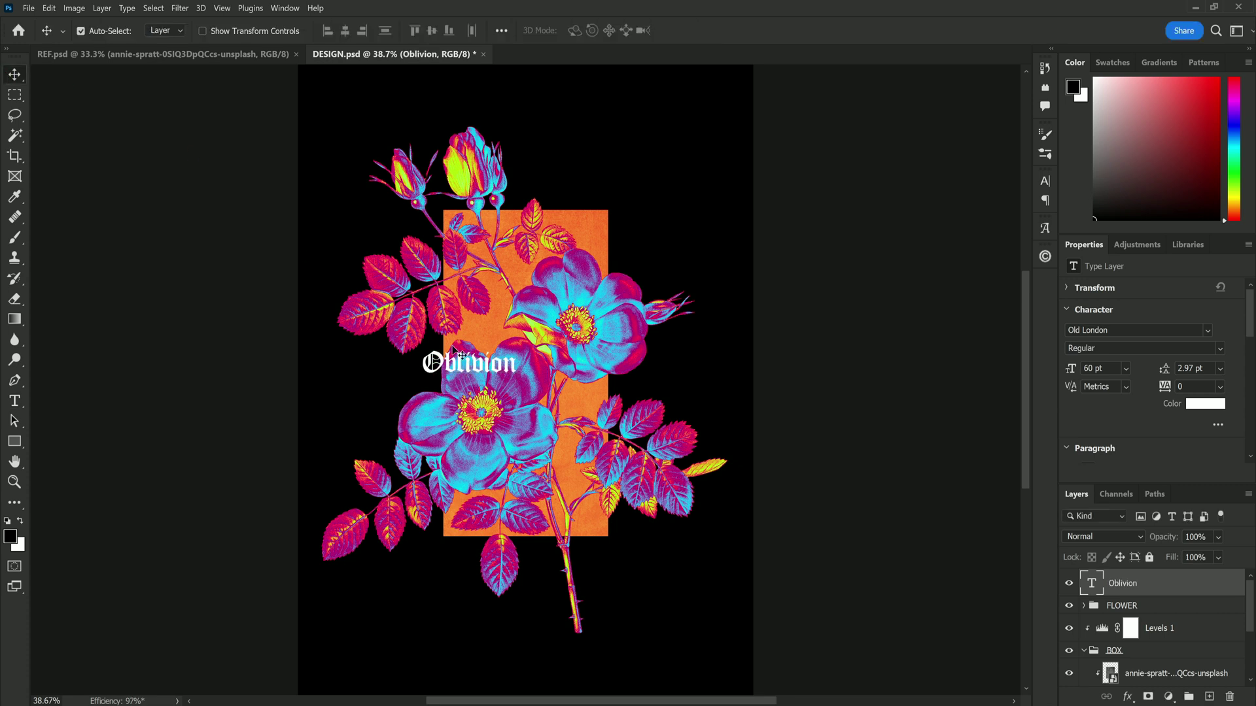
Scale the Oblivion title up about threefold and centre it horizontally on the canvas.
left_click(459, 355)
key("ctrl+t")
left_click_drag(518, 364, 744, 385)
key("Return")
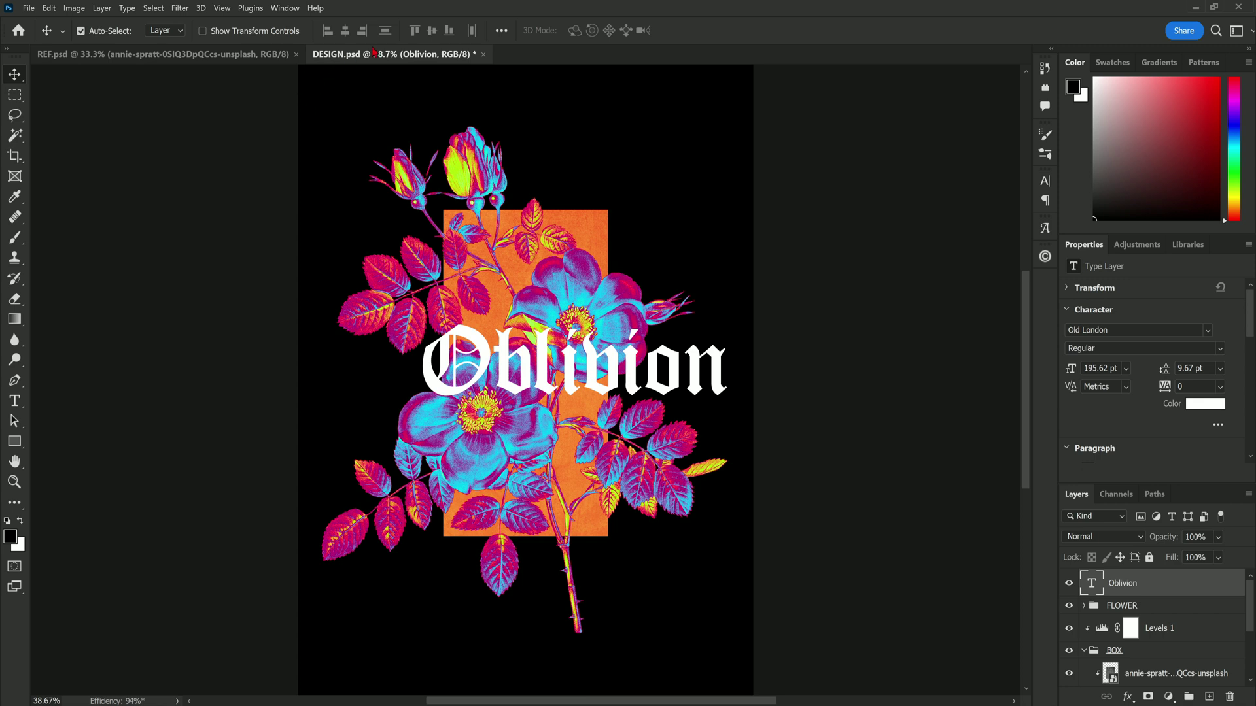
left_click(501, 30)
left_click(532, 159)
left_click(532, 185)
left_click(345, 30)
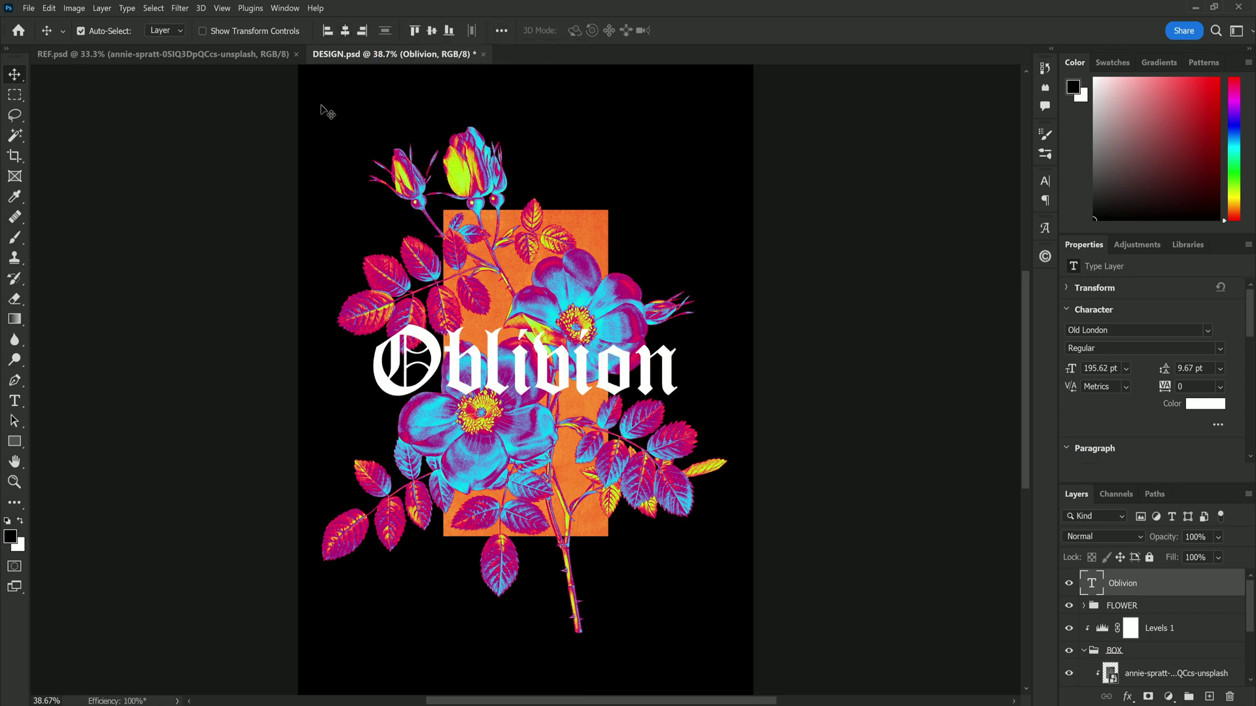
Nudge the Oblivion title into place and set its layer Fill to 0%.
mouse_move(674, 384)
left_mouse_down()
mouse_move(654, 377)
mouse_move(673, 378)
left_mouse_up()
left_click(1218, 558)
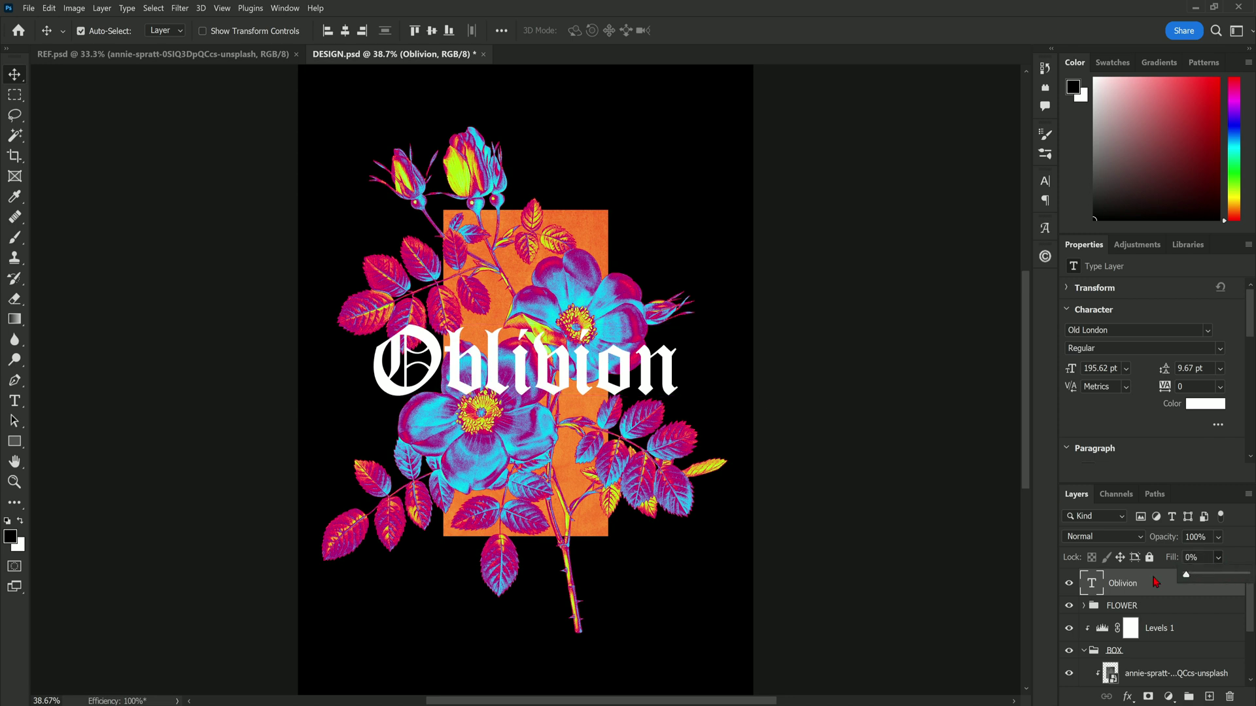
left_click(1129, 703)
Add a white Stroke of about 10 px to the Oblivion title.
left_click(1151, 604)
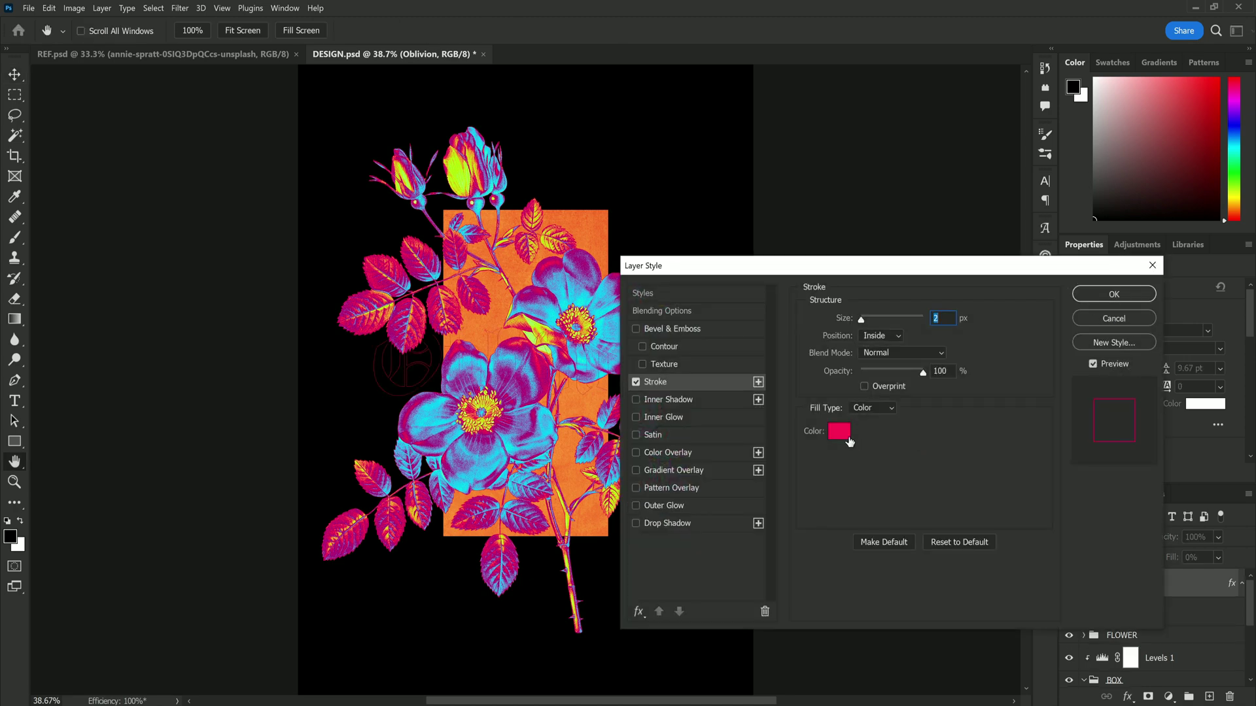
left_click(848, 438)
left_click_drag(877, 255, 813, 194)
left_click(1159, 238)
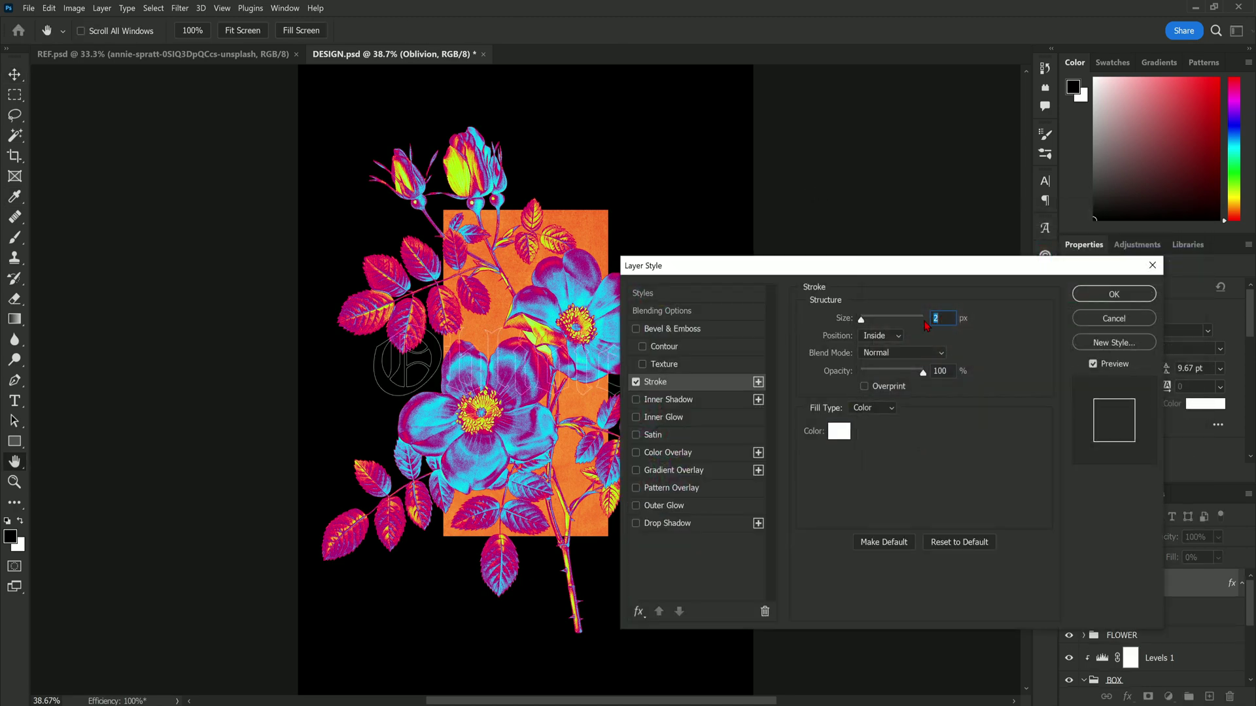
left_click_drag(863, 326, 869, 325)
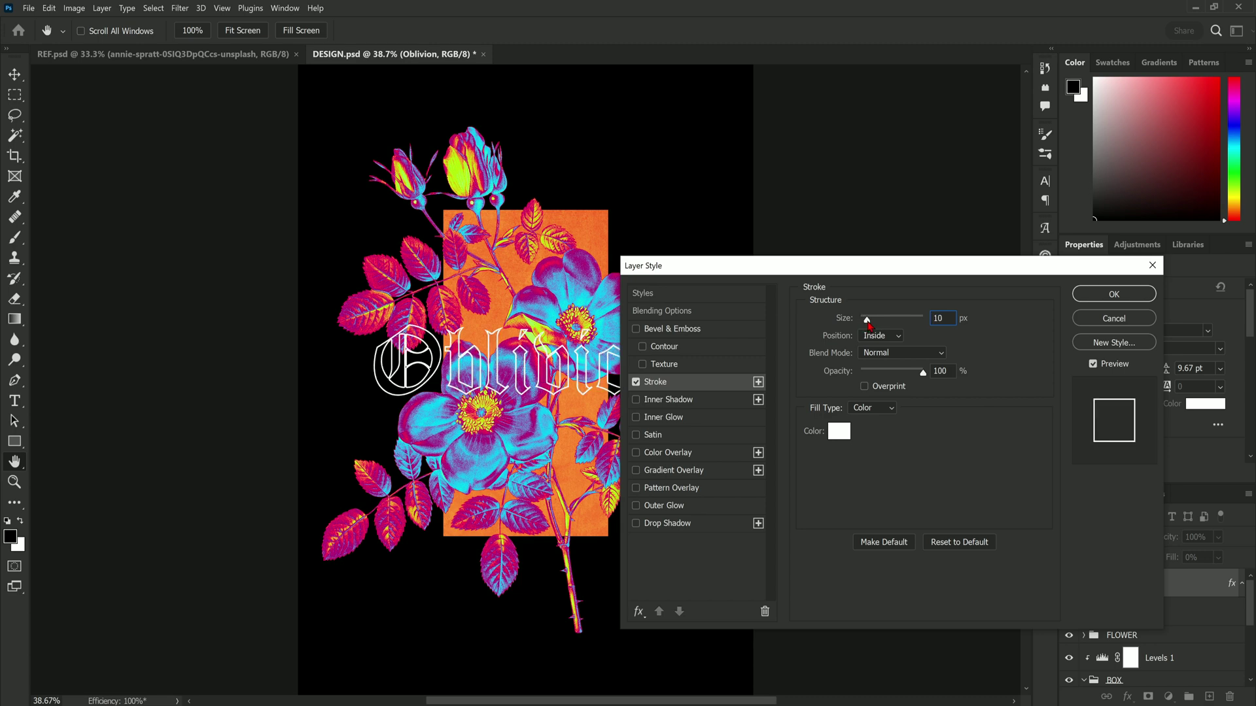
left_click(1088, 295)
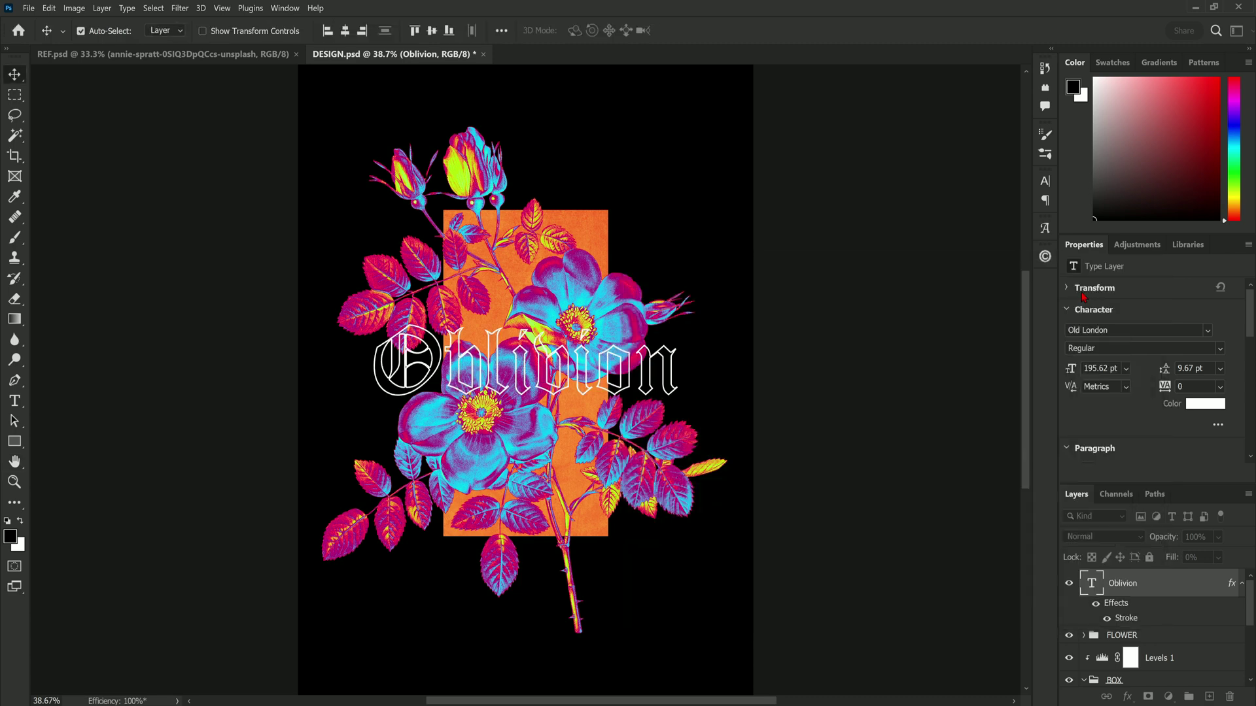
Paste the verse as text below the box at 24 pt with Justify All.
type("Hate not the flesh that makes me But seek what lies beneath My flesh and blood will make the stars that shake bones underneath")
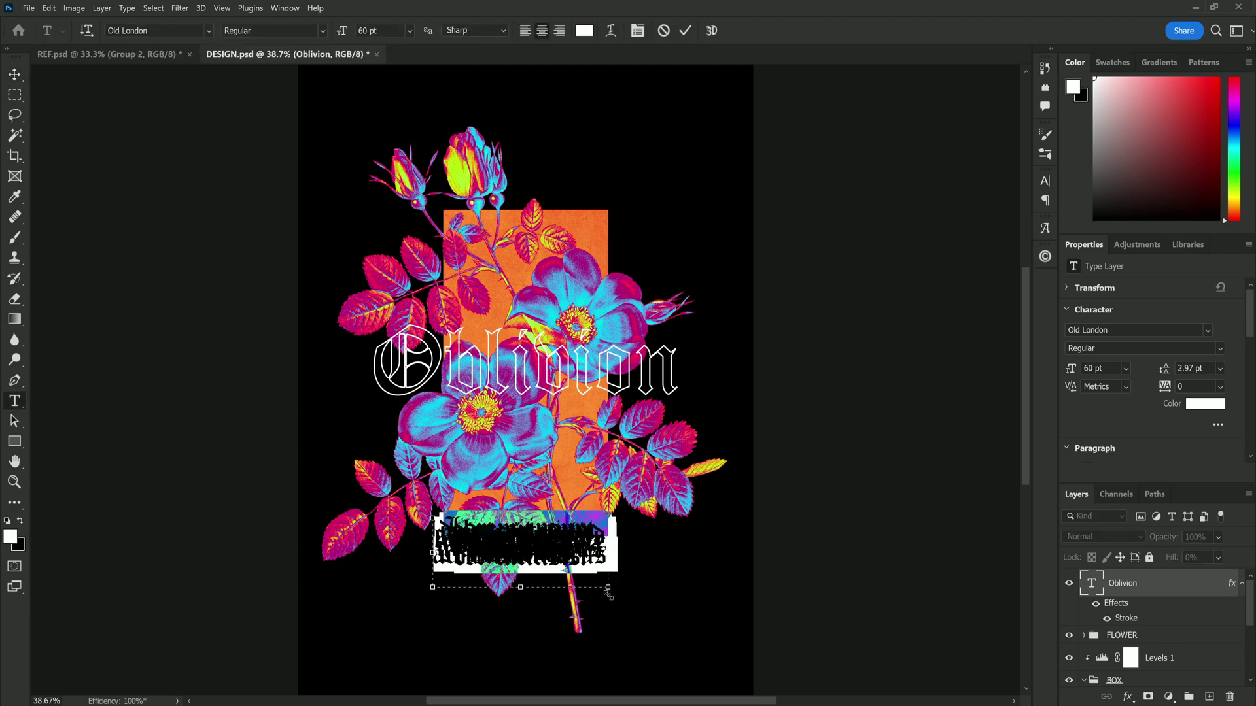
left_click_drag(615, 573, 609, 574)
left_click(1089, 368)
type("24")
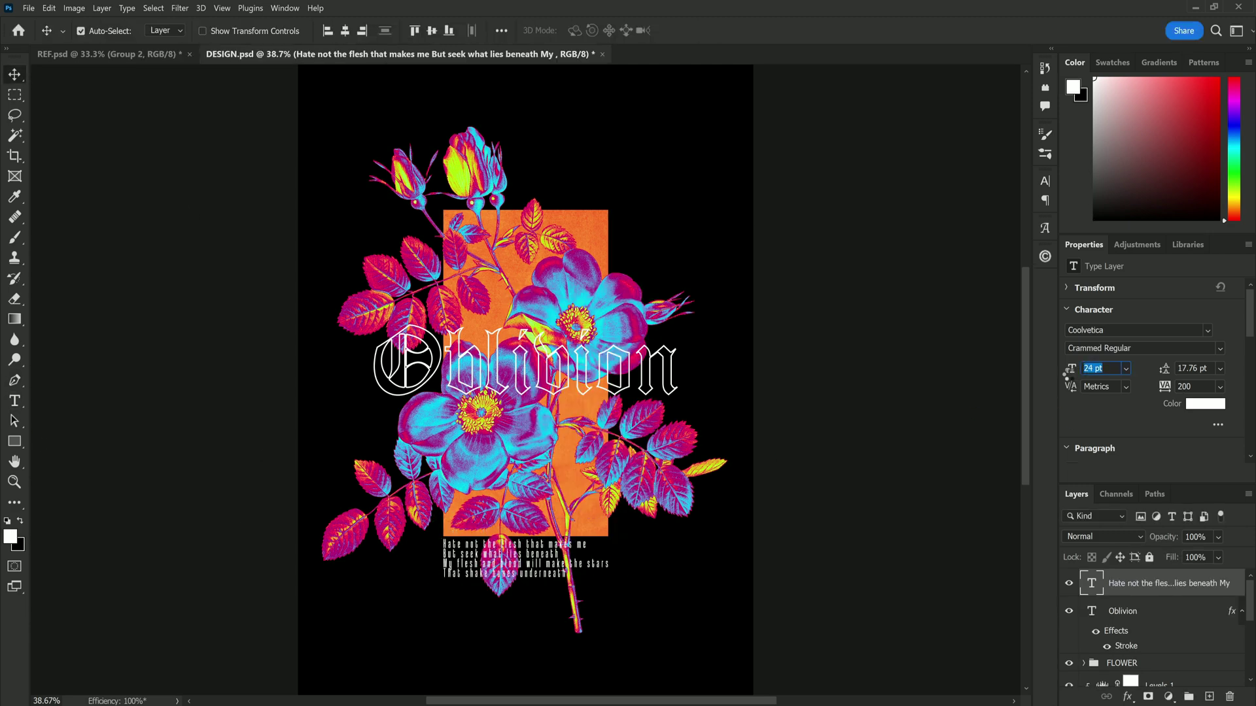
scroll(1151, 366, "down", 2)
left_click(1218, 361)
key("ctrl+Return")
key("v")
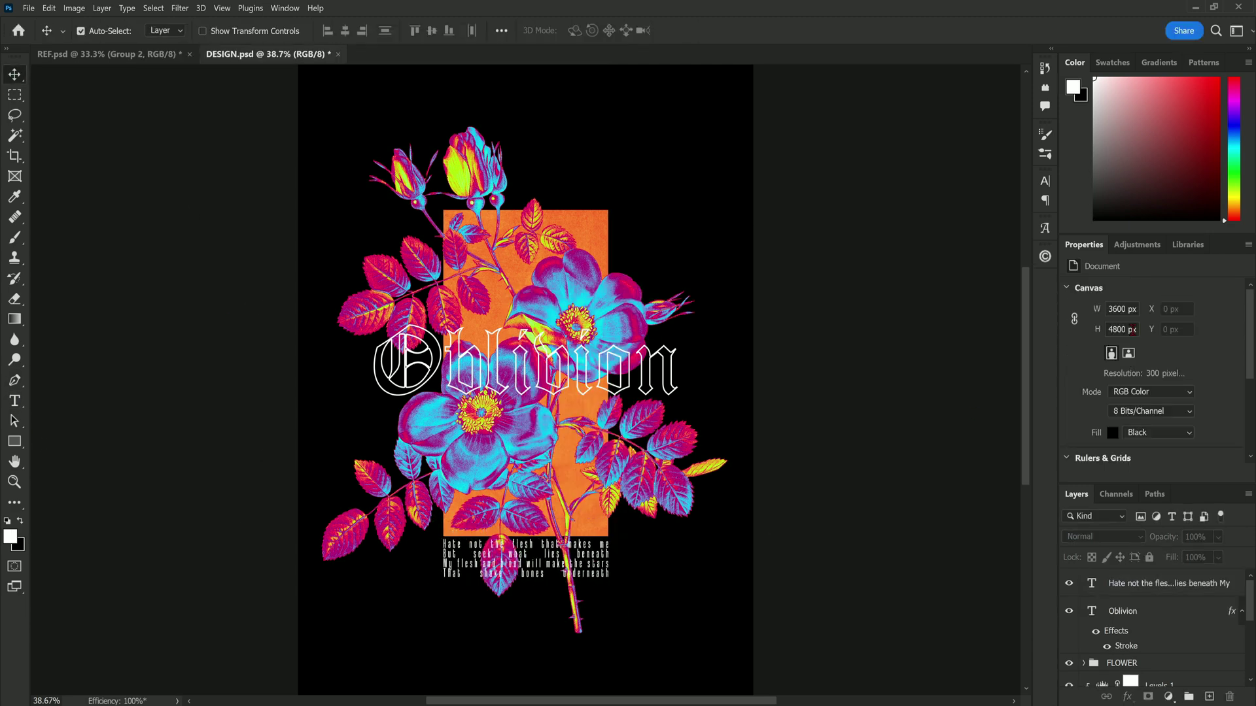
Widen the line spacing of the verse text.
key("t")
key("Return")
key("alt+Down")
key("alt+Down")
key("ctrl+Return")
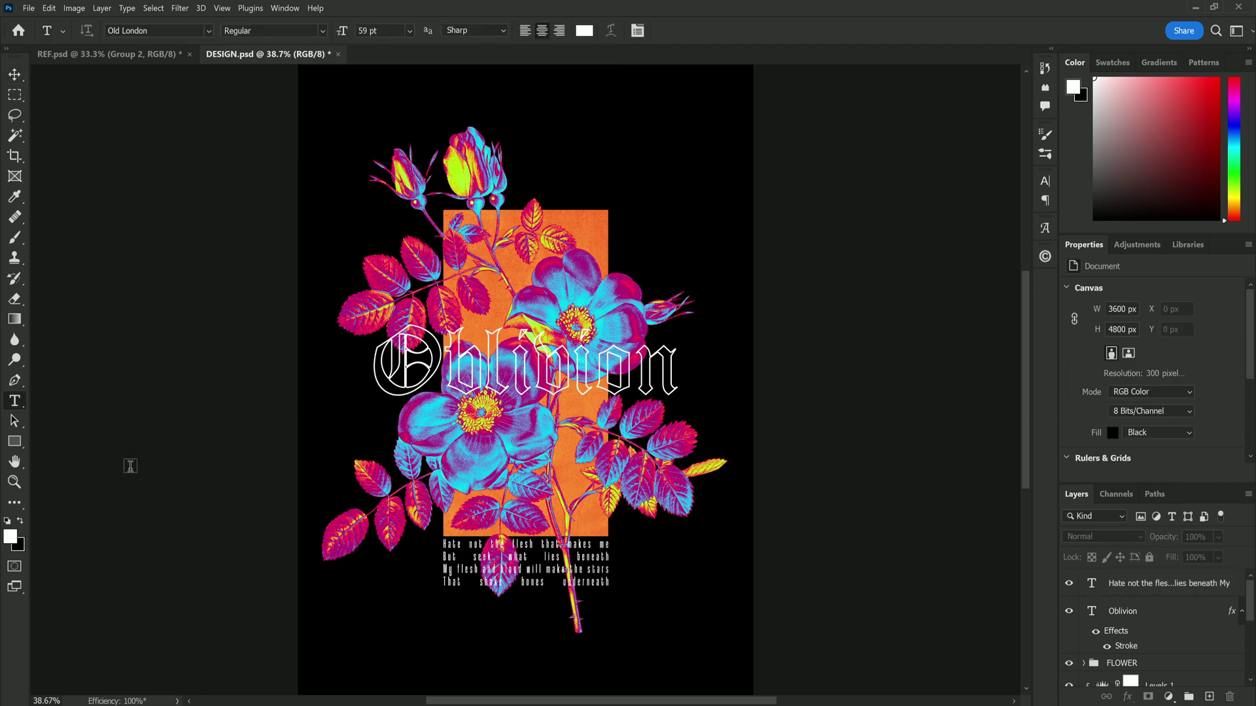
Draw a white ellipse above the right side of the rose as a text path.
left_click(21, 450)
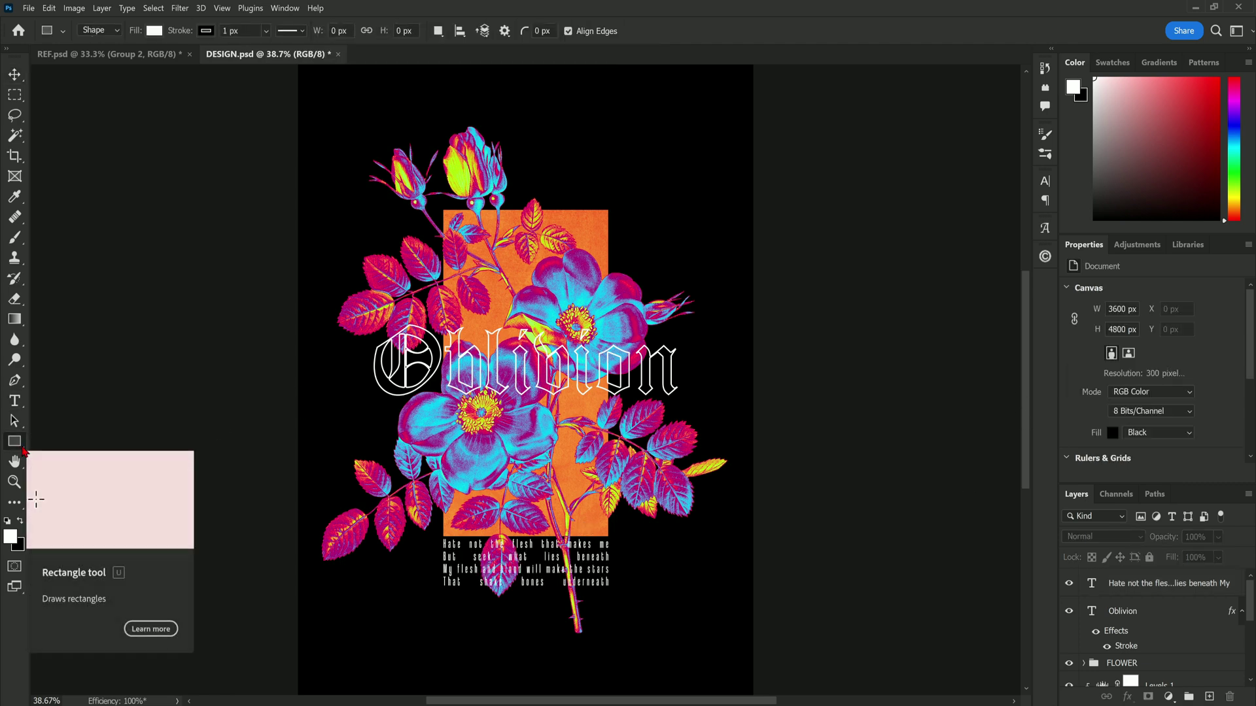
right_click(23, 451)
left_click(66, 455)
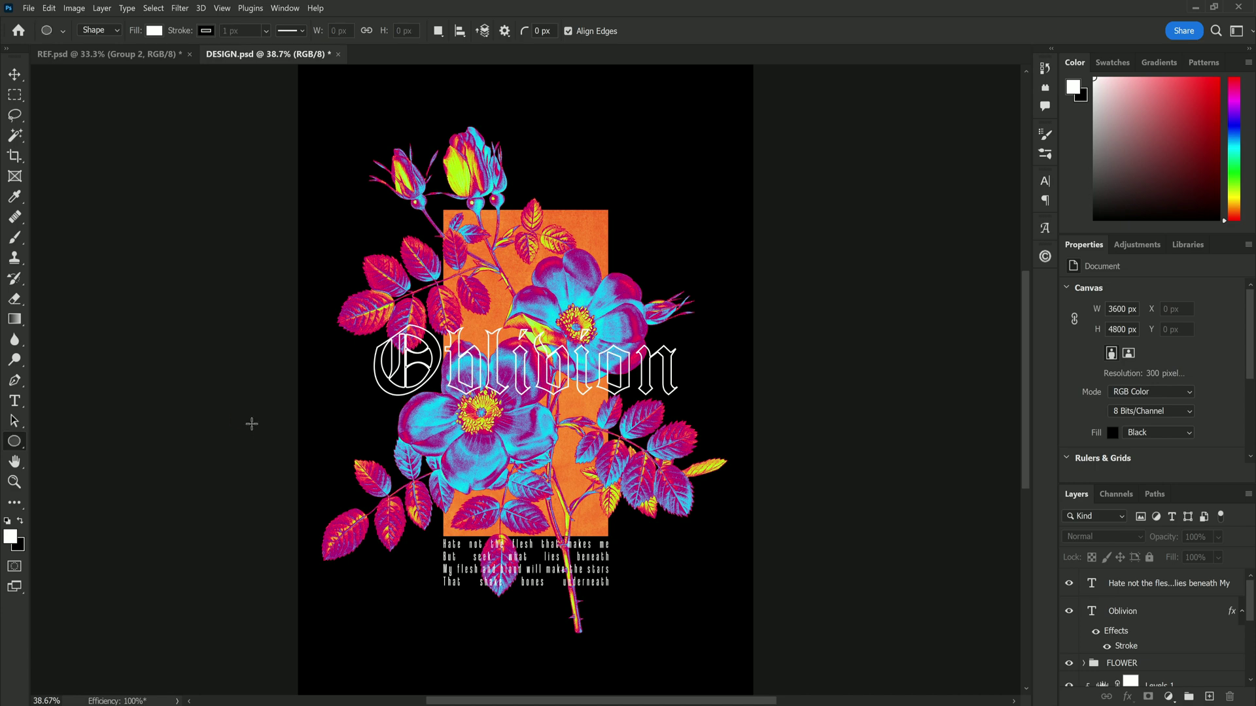
left_click_drag(553, 177, 668, 301)
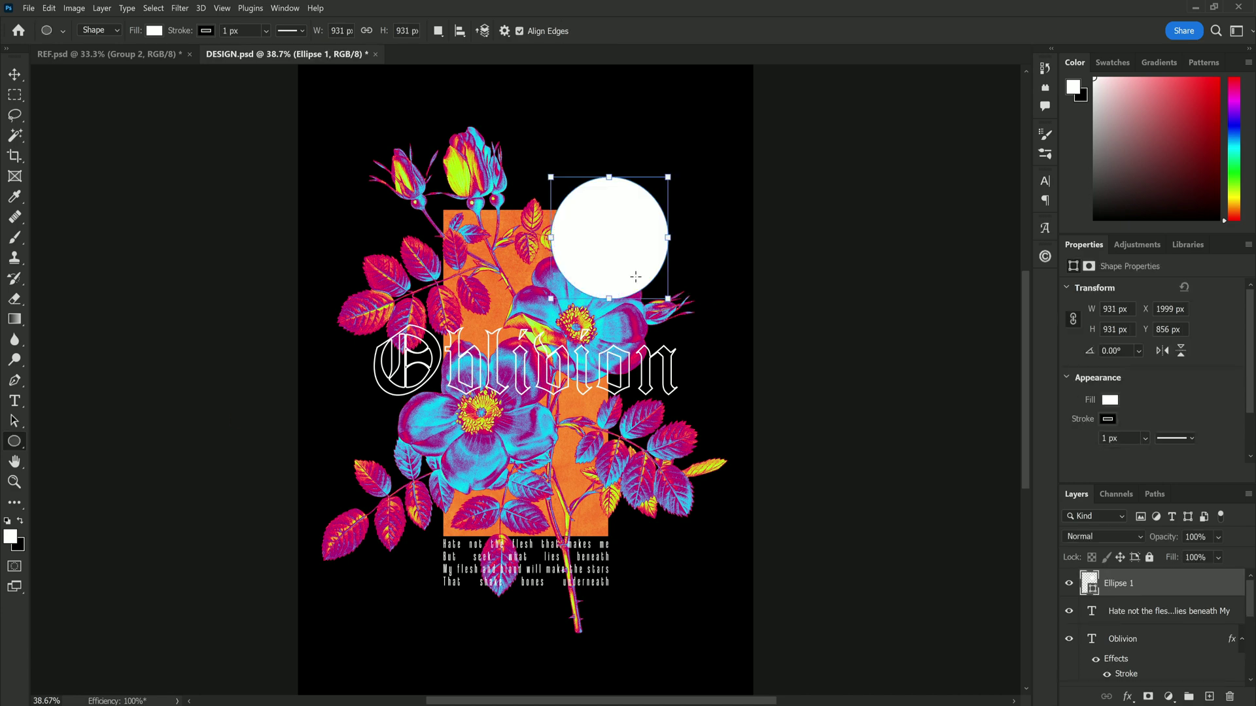
Paste 'From a world built on sin' along the circle's path, then delete the helper circle.
left_click(15, 401)
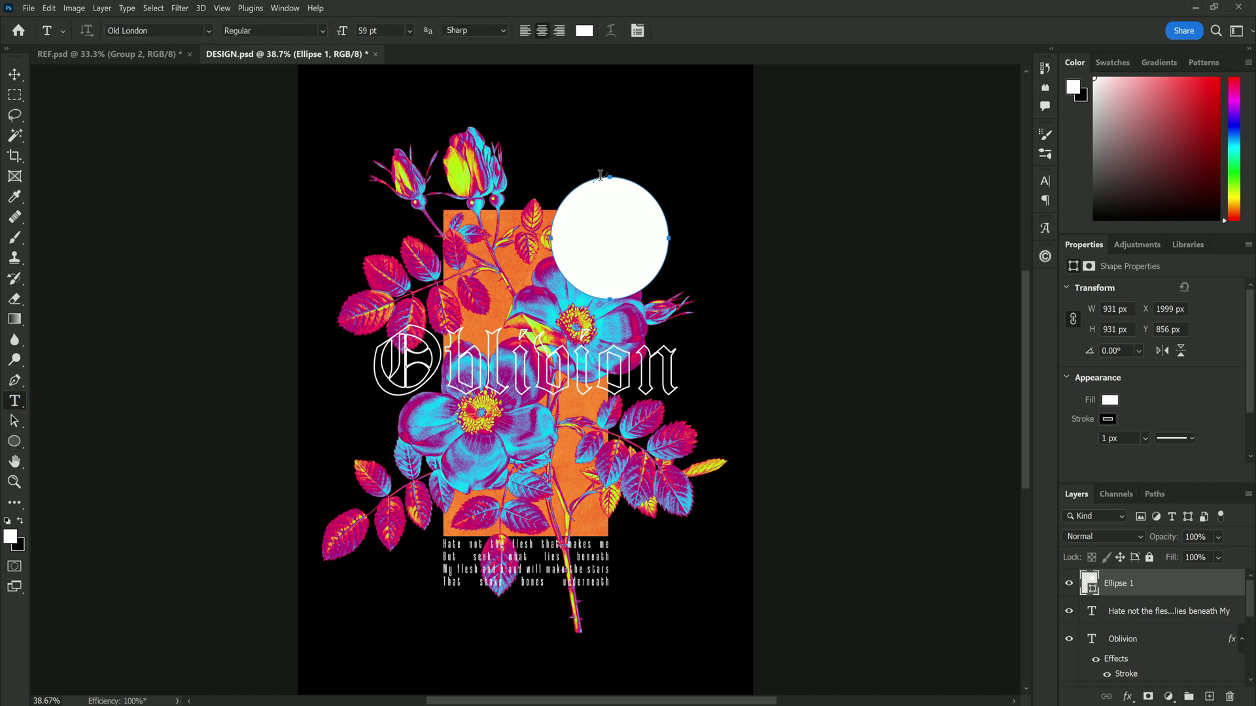
left_click(600, 175)
right_click(616, 174)
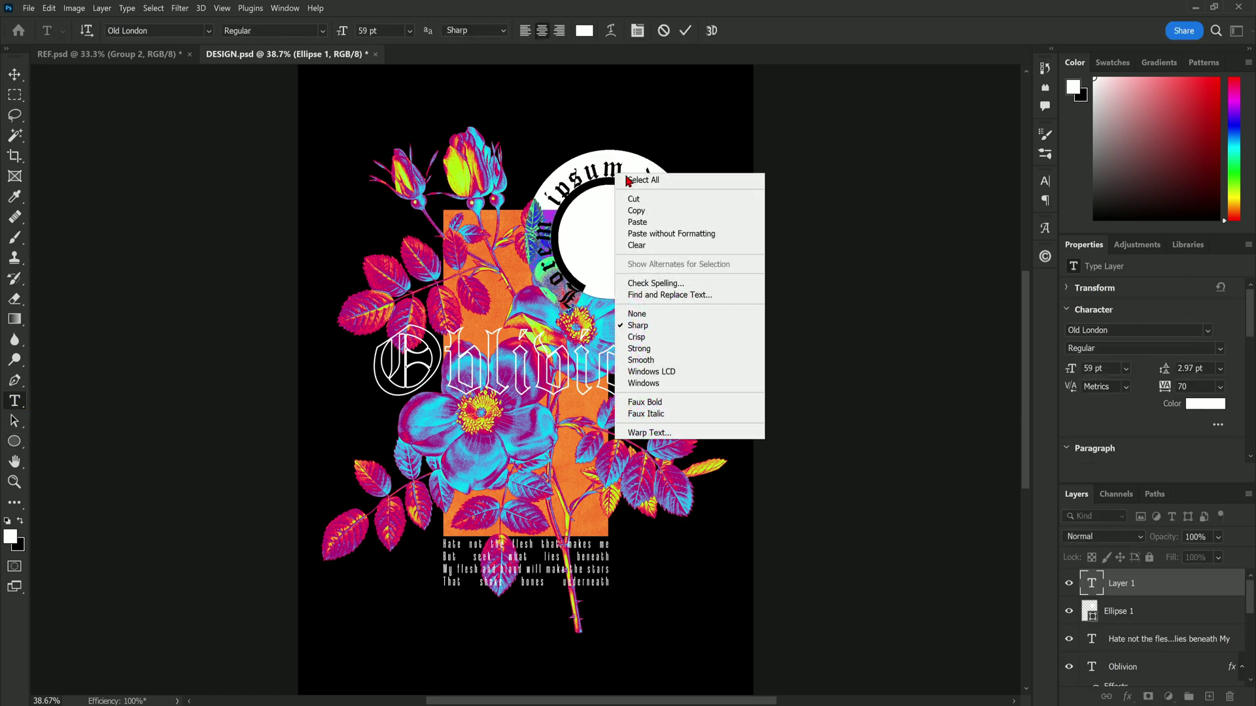
left_click(651, 223)
left_click(15, 74)
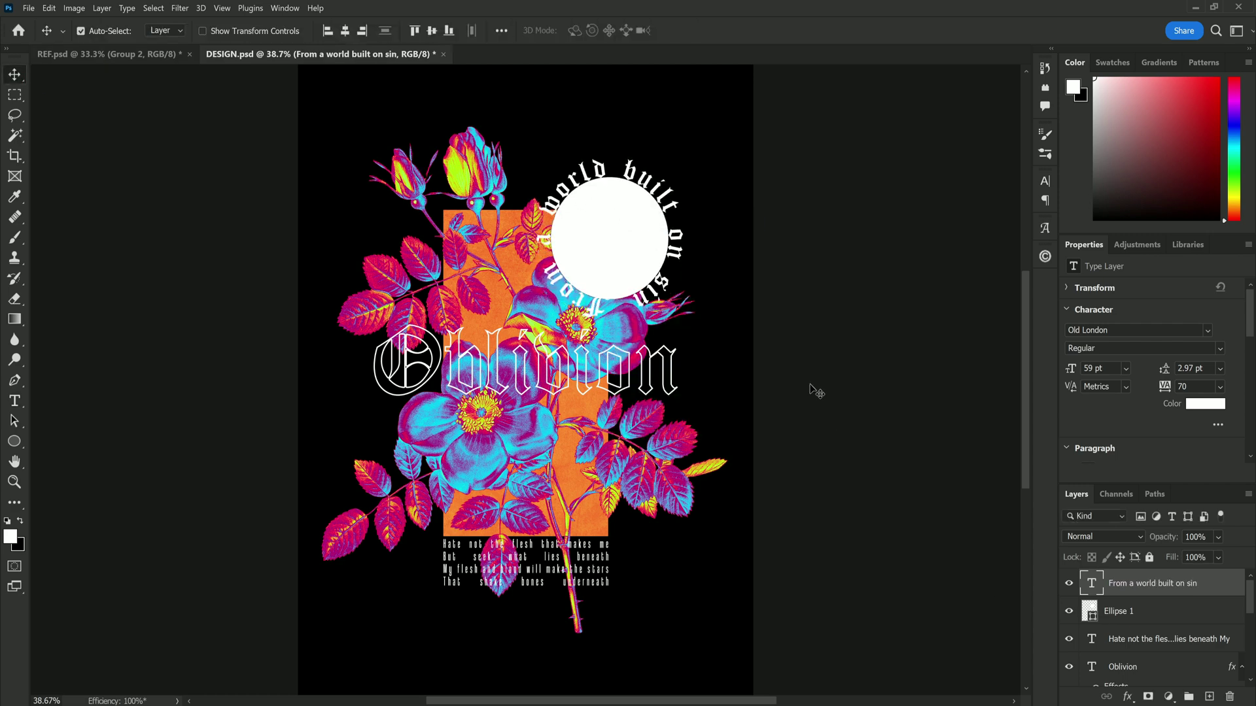
left_click(608, 239)
key("Delete")
Move the curved text up and rotate it about 113 degrees.
left_click_drag(659, 300, 656, 272)
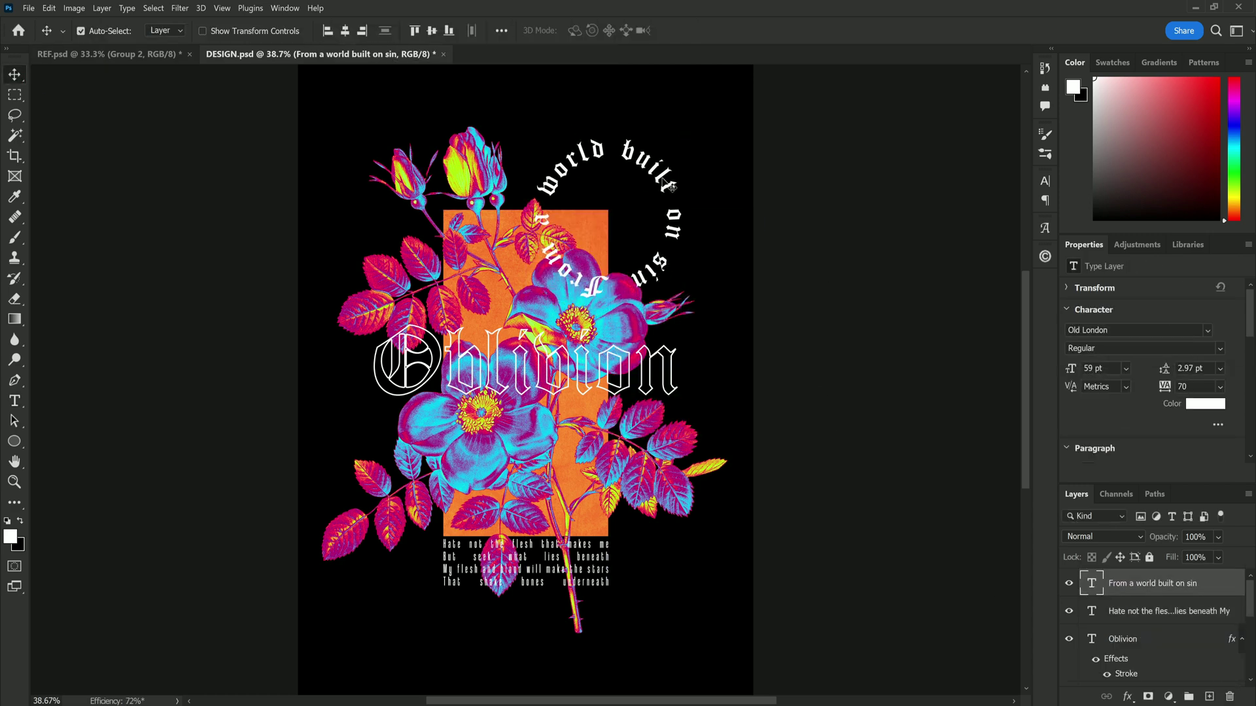
key("ctrl+t")
left_click_drag(725, 144, 640, 338)
key("Return")
Scale the curved text down to about 83.5% into a smaller ring.
key("ctrl+t")
left_click_drag(524, 124, 557, 154)
key("Return")
key("ctrl+t")
key("Return")
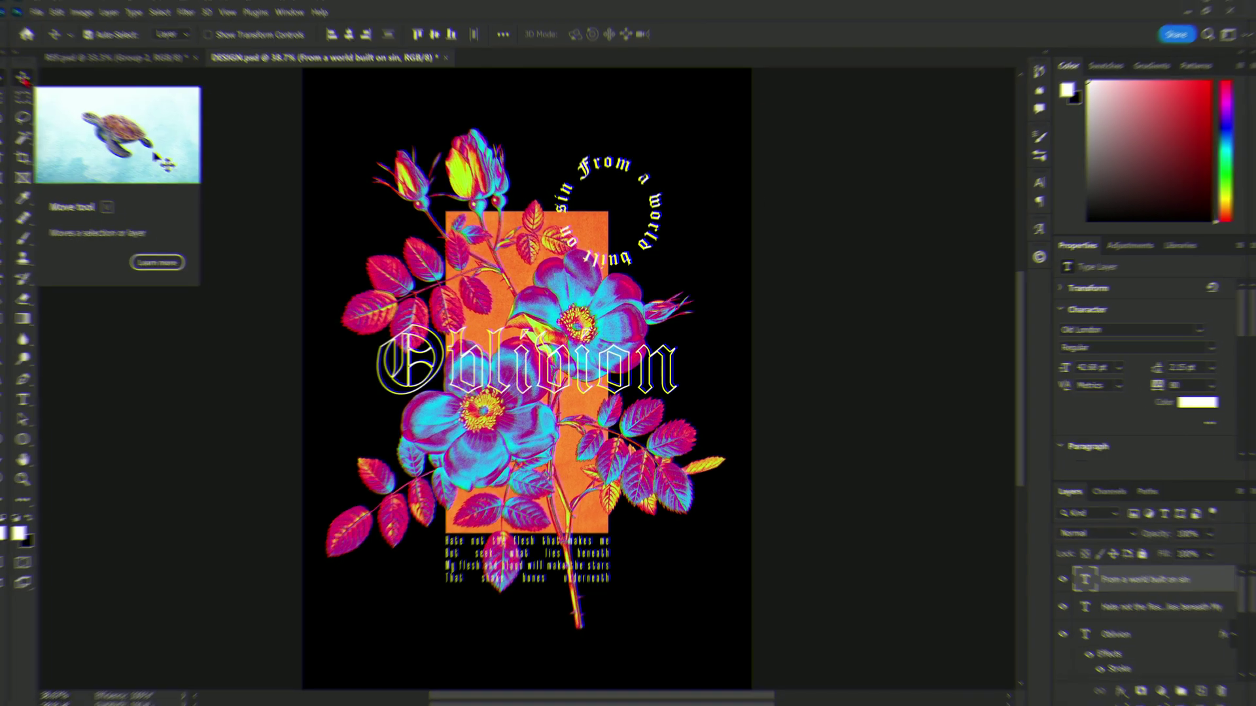